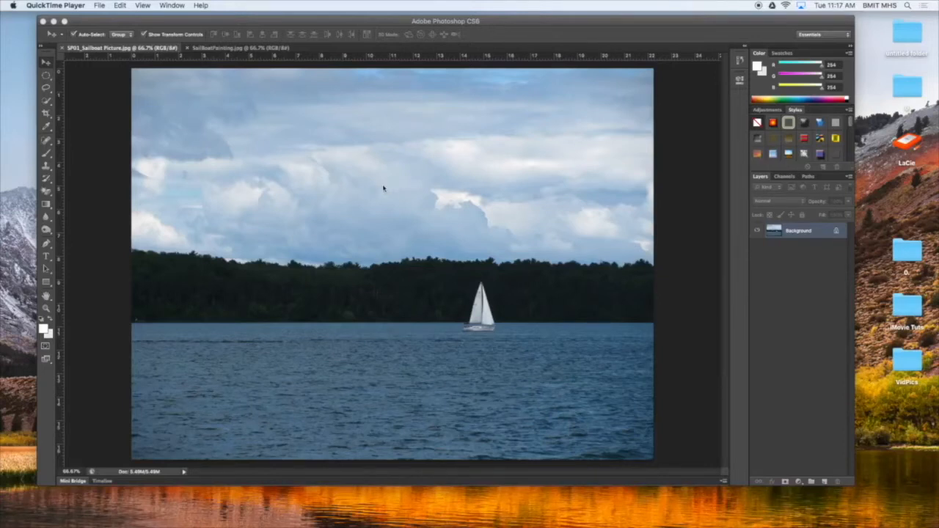
View the finished SailBoatPainting.jpg for comparison, and return to the SP01_Sailboat Picture.jpg document
{"action": "left_click", "coordinate": [241, 50]}
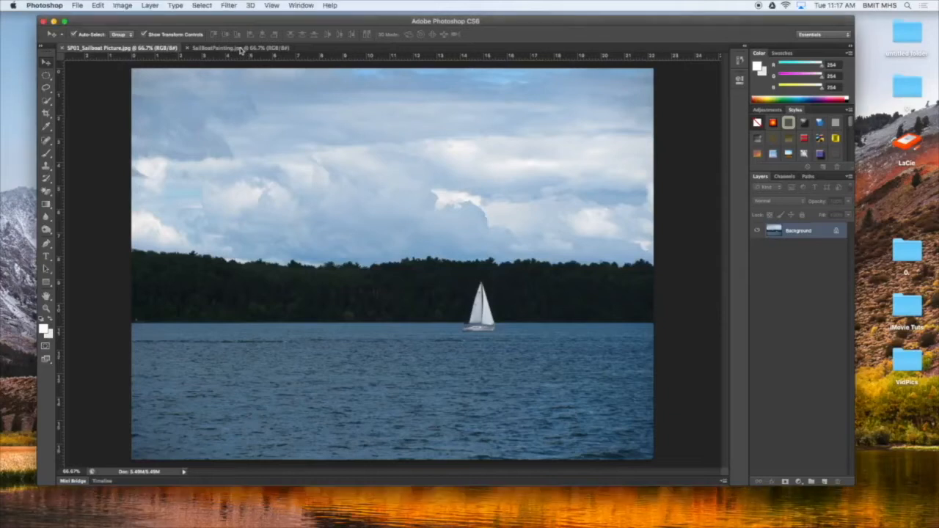
{"action": "left_click", "coordinate": [240, 49]}
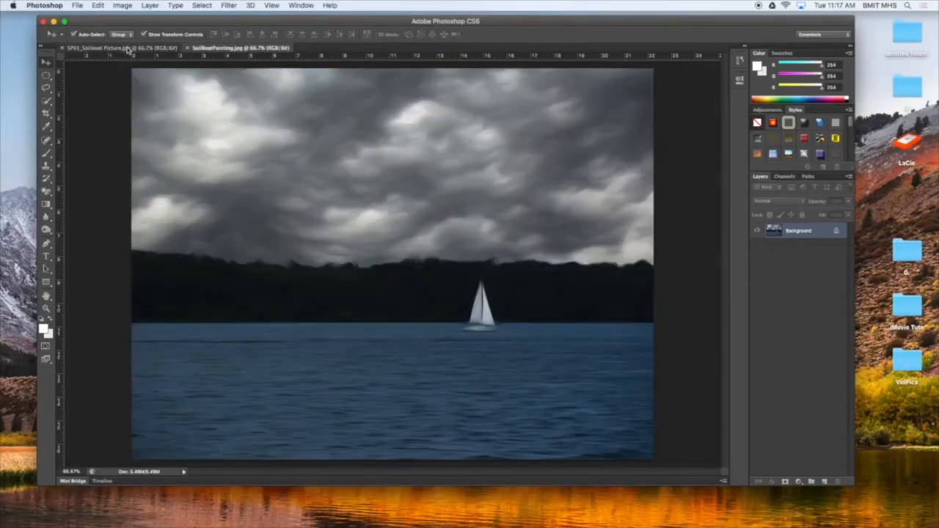
{"action": "left_click", "coordinate": [129, 48]}
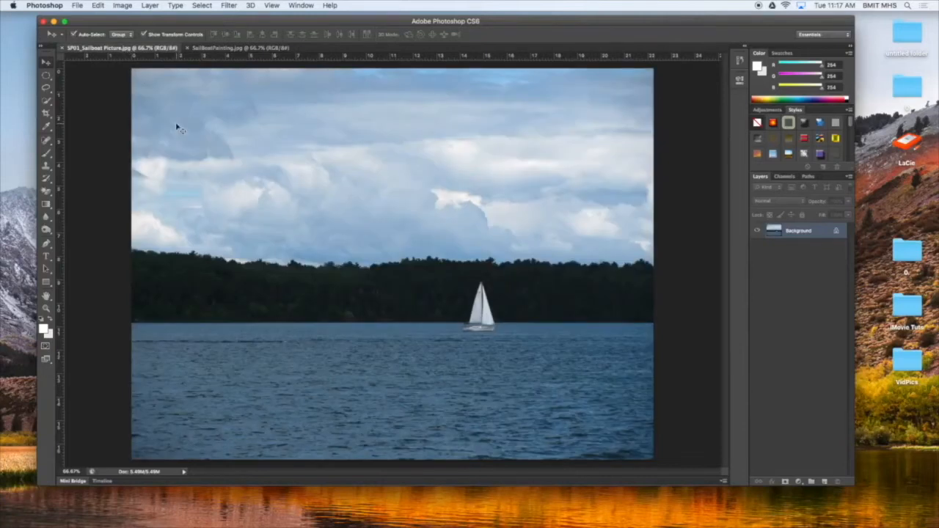
Create a new 8.5 by 11 inch RGB document at 300 pixels/inch with a white background
{"action": "left_click", "coordinate": [76, 6]}
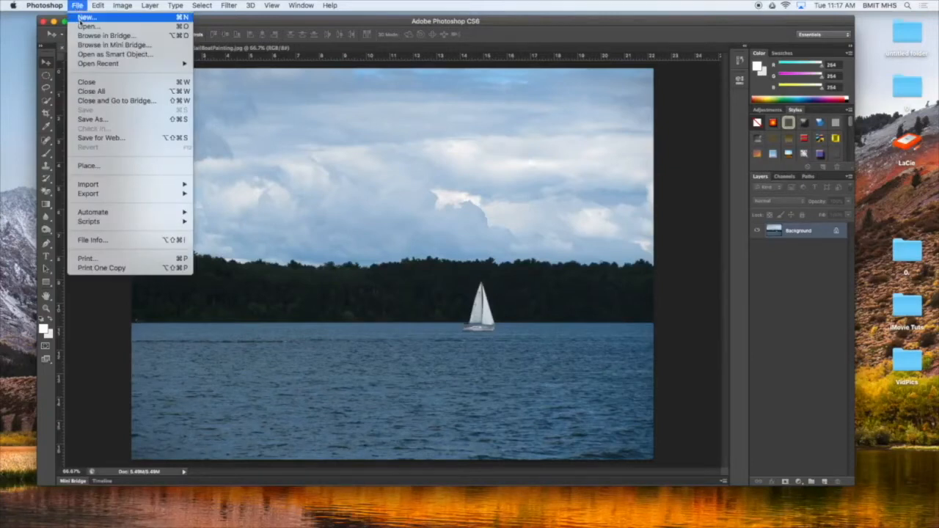
{"action": "left_click", "coordinate": [83, 17]}
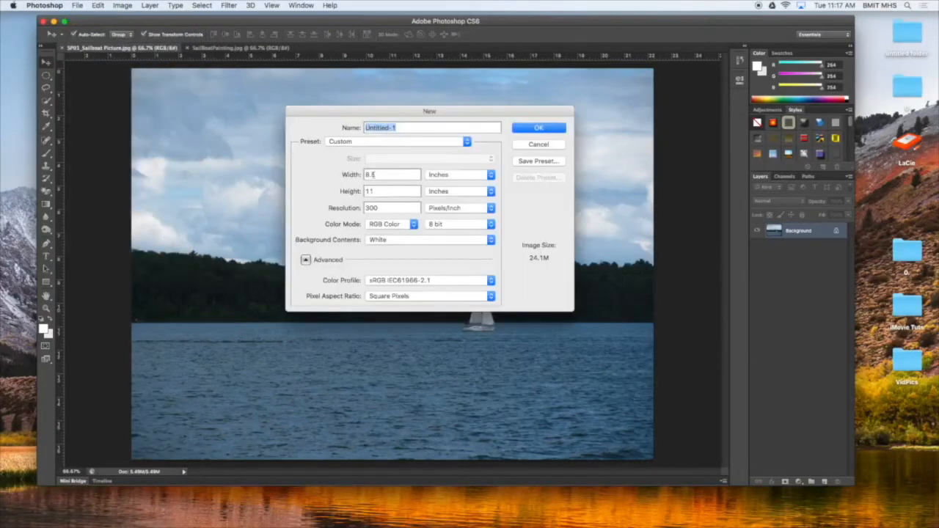
{"action": "left_click_drag", "start_coordinate": [387, 174], "coordinate": [360, 173]}
{"action": "left_click", "coordinate": [371, 174]}
{"action": "key", "text": "Tab"}
{"action": "key", "text": "Tab"}
{"action": "key", "text": "Tab"}
{"action": "left_click", "coordinate": [539, 129]}
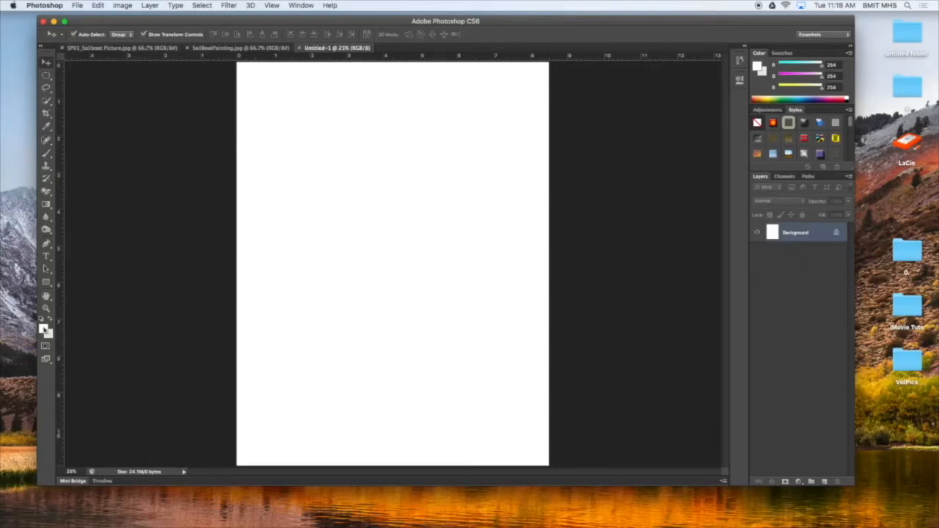
Set the foreground color to bright sky blue, hex 02d0fc
{"action": "left_click", "coordinate": [43, 327]}
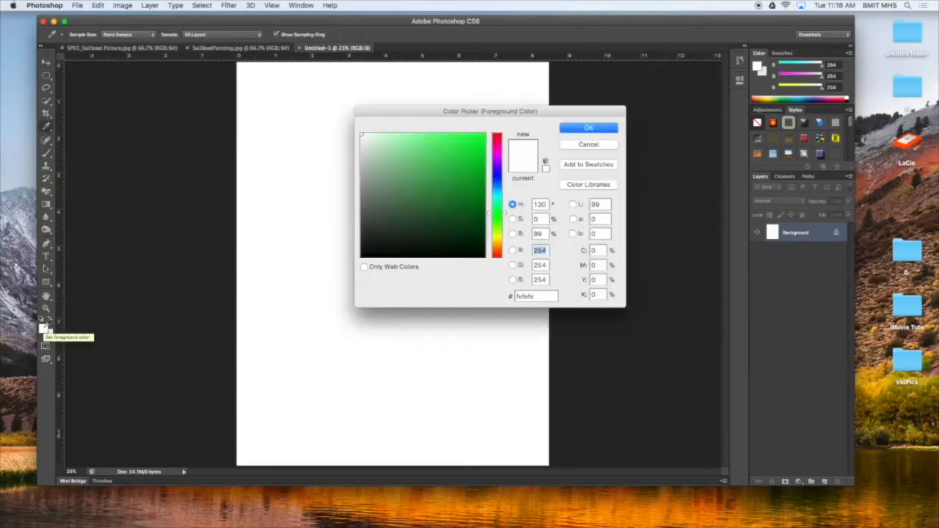
{"action": "left_click", "coordinate": [498, 193]}
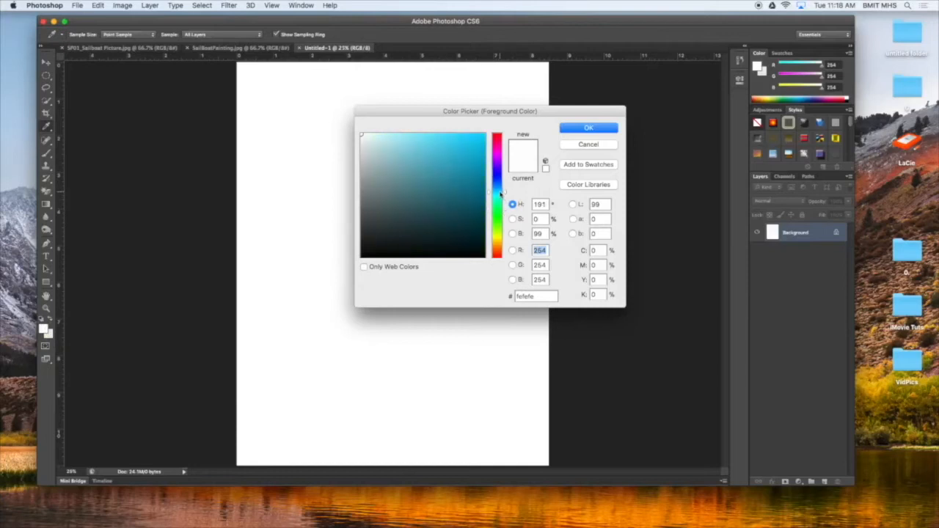
{"action": "left_click", "coordinate": [484, 141]}
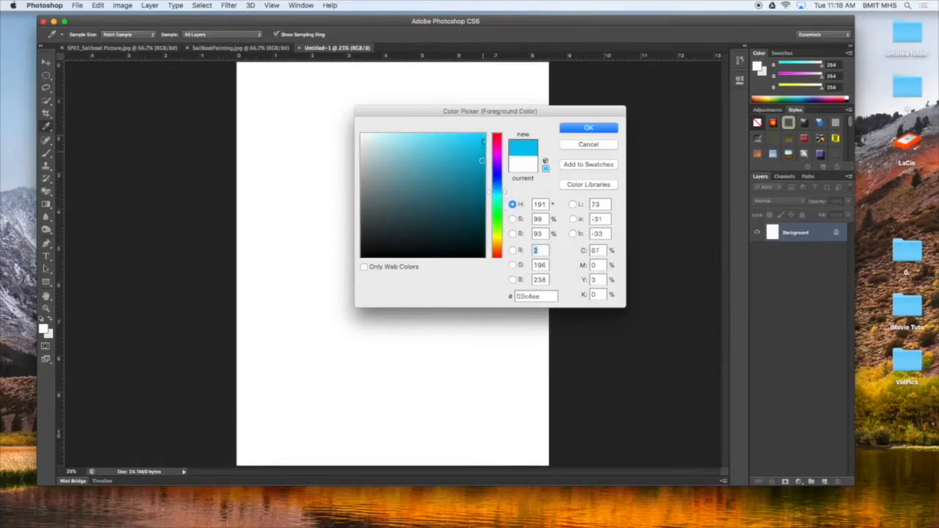
{"action": "left_click", "coordinate": [483, 184]}
{"action": "left_click", "coordinate": [484, 161]}
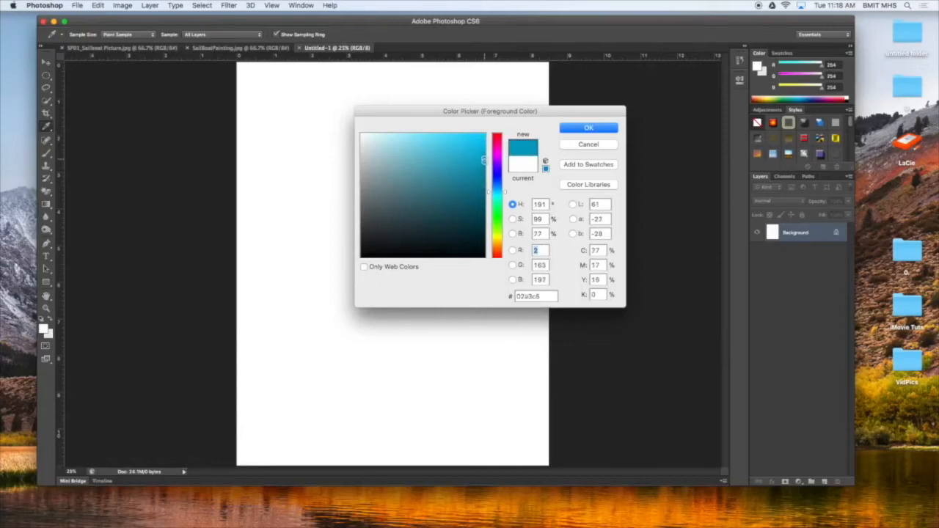
{"action": "left_click", "coordinate": [483, 135]}
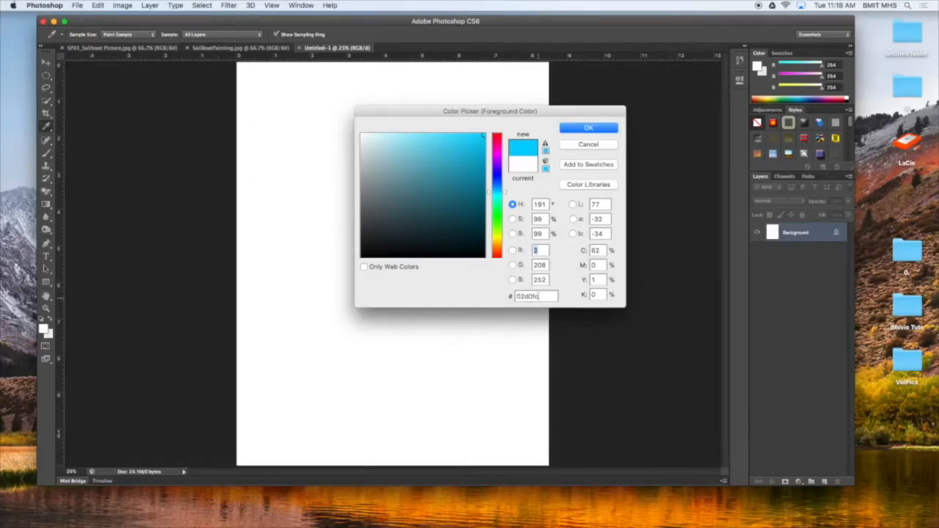
{"action": "left_click", "coordinate": [587, 129]}
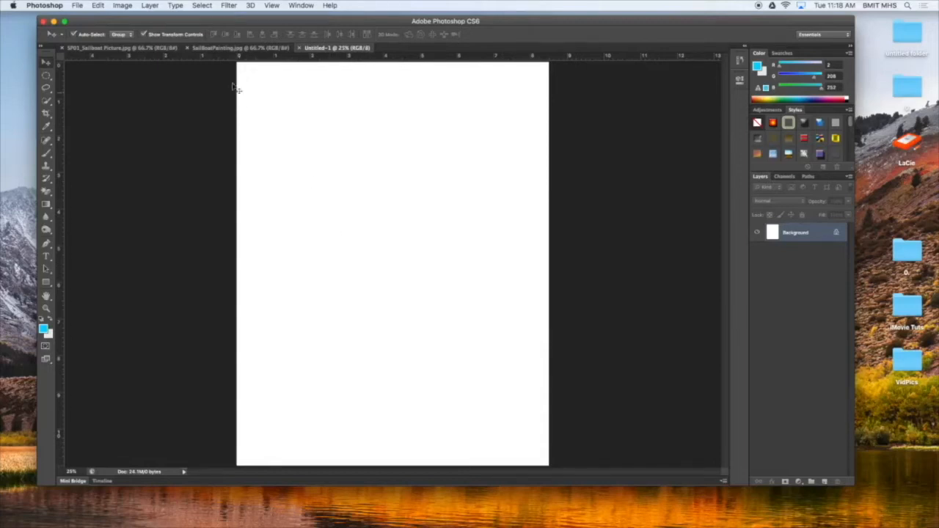
Add a linear gradient fill layer using the blue foreground color, with the angle set to -90 degrees
{"action": "left_click", "coordinate": [149, 6]}
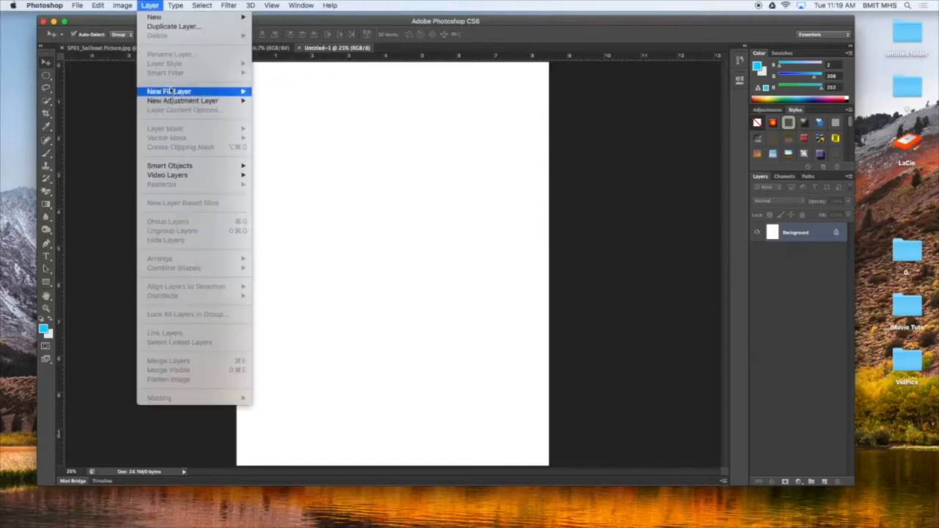
{"action": "mouse_move", "coordinate": [171, 92]}
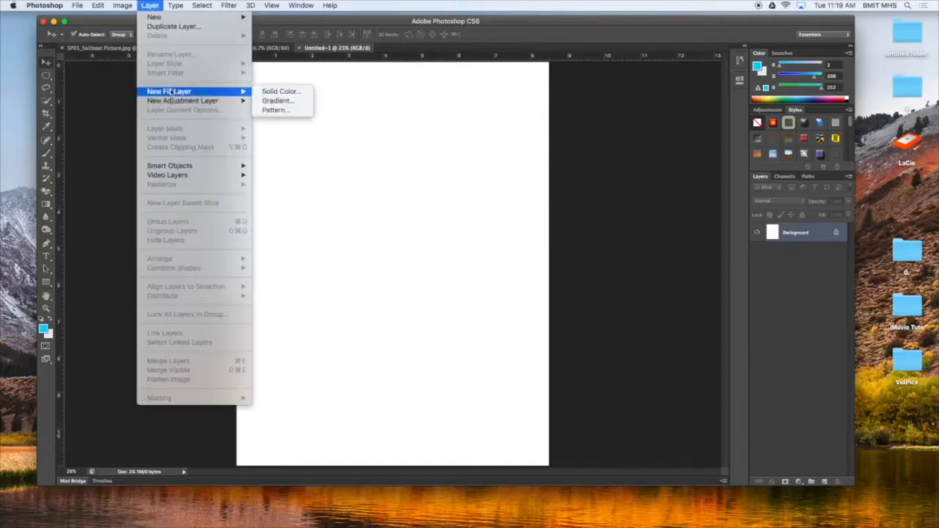
{"action": "left_click", "coordinate": [270, 104]}
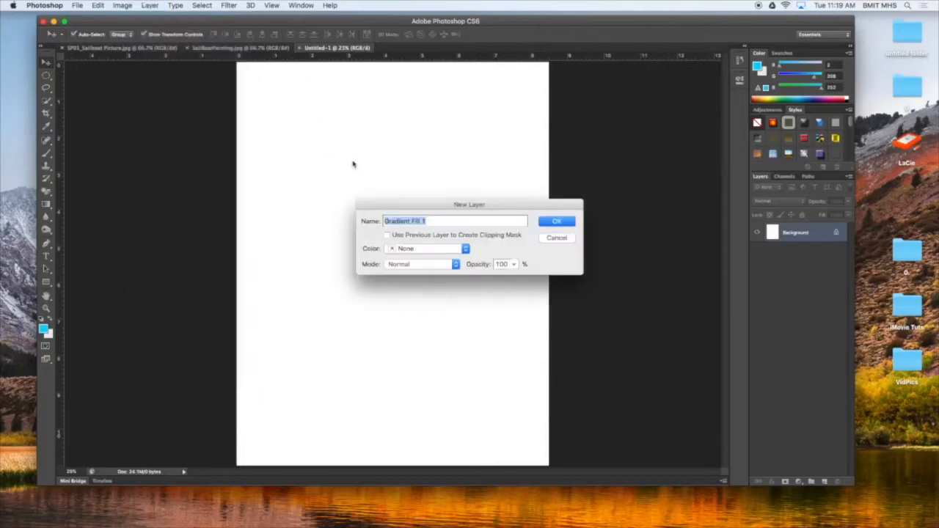
{"action": "left_click", "coordinate": [570, 224]}
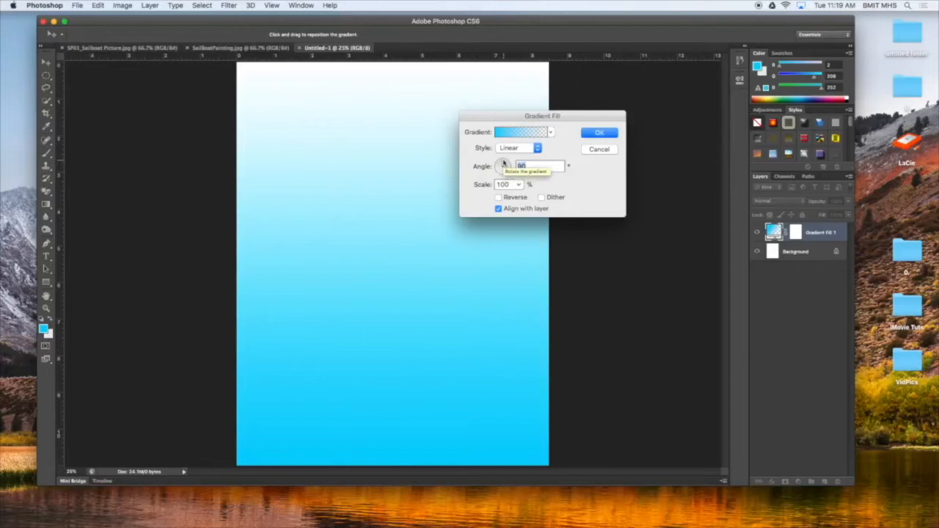
{"action": "mouse_move", "coordinate": [504, 163]}
{"action": "left_mouse_down"}
{"action": "mouse_move", "coordinate": [511, 178]}
{"action": "mouse_move", "coordinate": [503, 179]}
{"action": "left_mouse_up"}
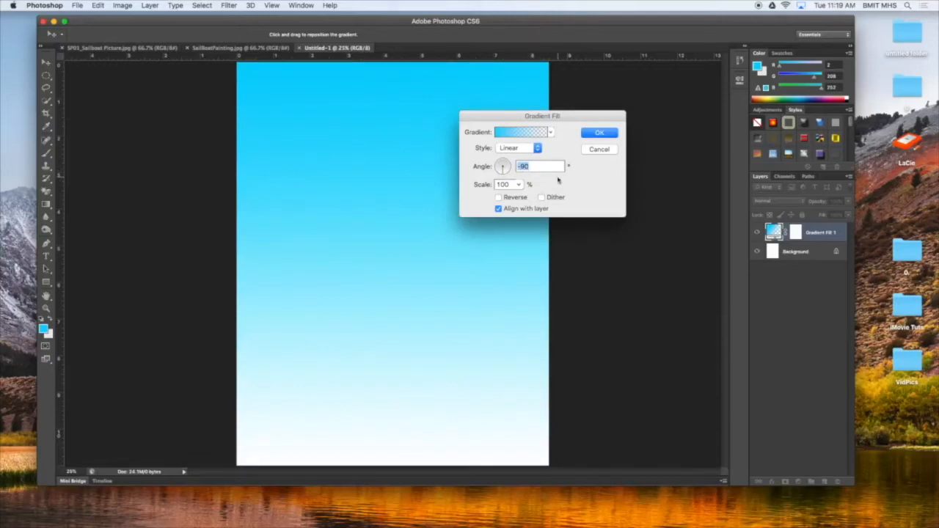
{"action": "left_click", "coordinate": [600, 134]}
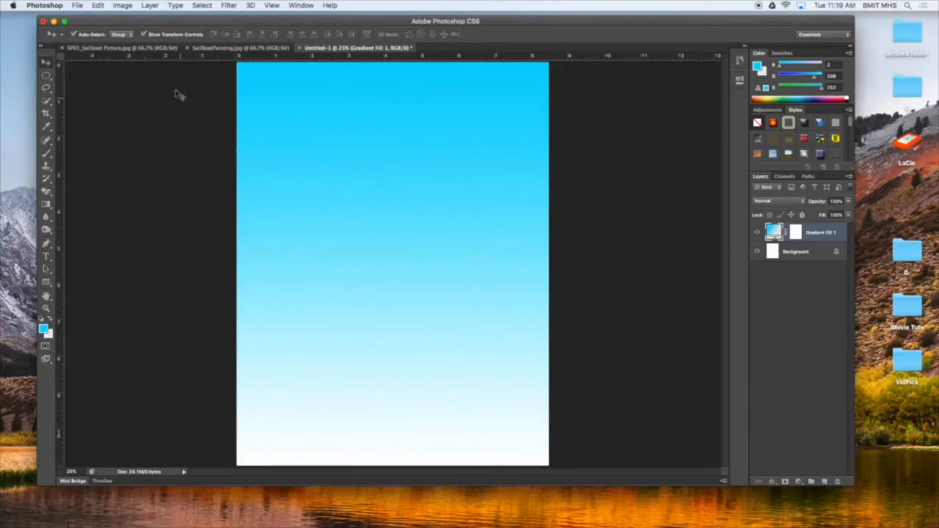
Place Pete.png into the document and move it down to the lower part of the page
{"action": "left_click", "coordinate": [77, 5]}
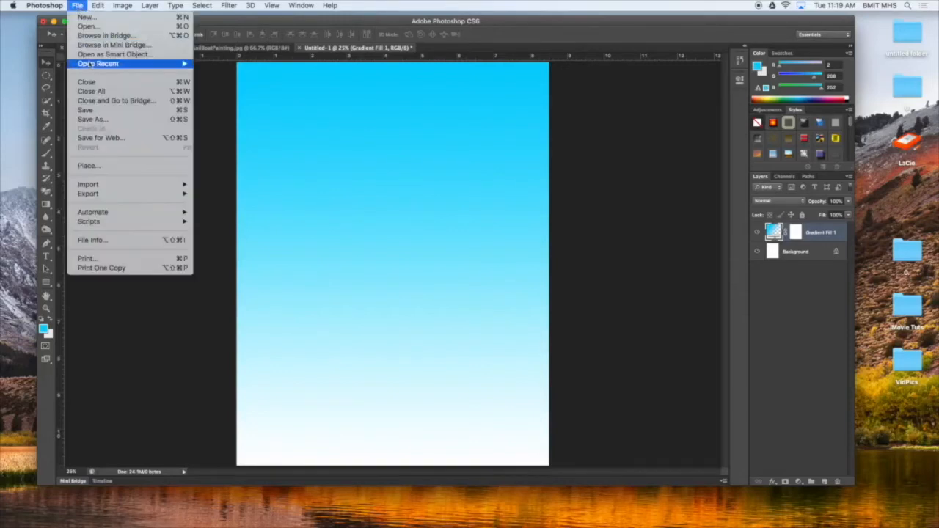
{"action": "left_click", "coordinate": [95, 167]}
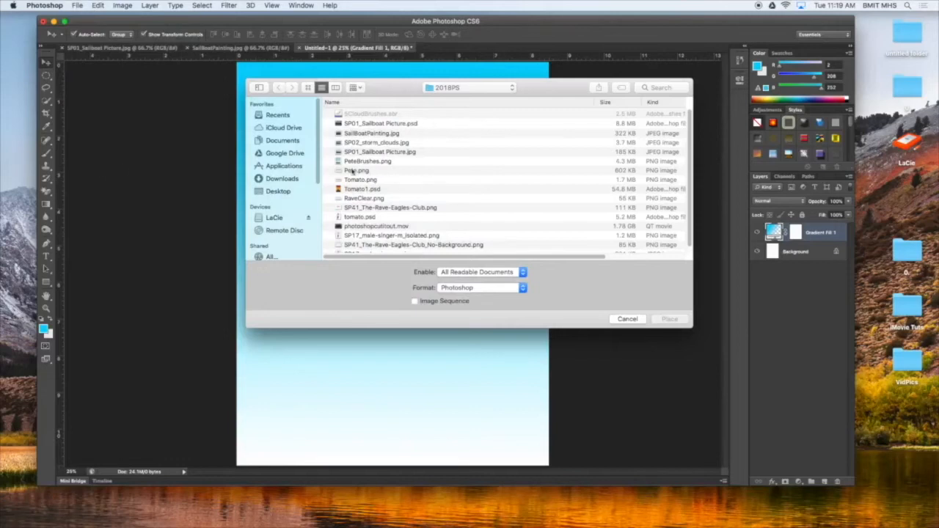
{"action": "left_click", "coordinate": [355, 171]}
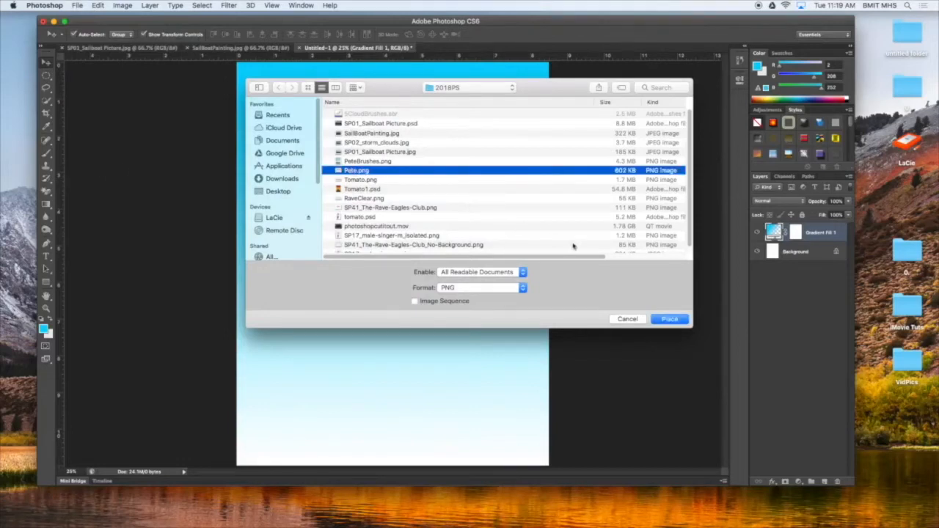
{"action": "left_click", "coordinate": [681, 319]}
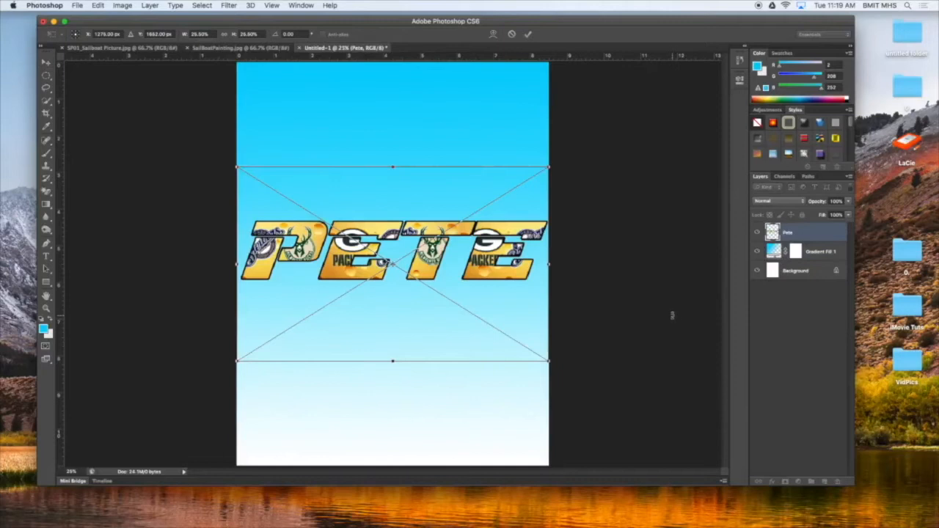
{"action": "left_click_drag", "start_coordinate": [403, 318], "coordinate": [402, 434]}
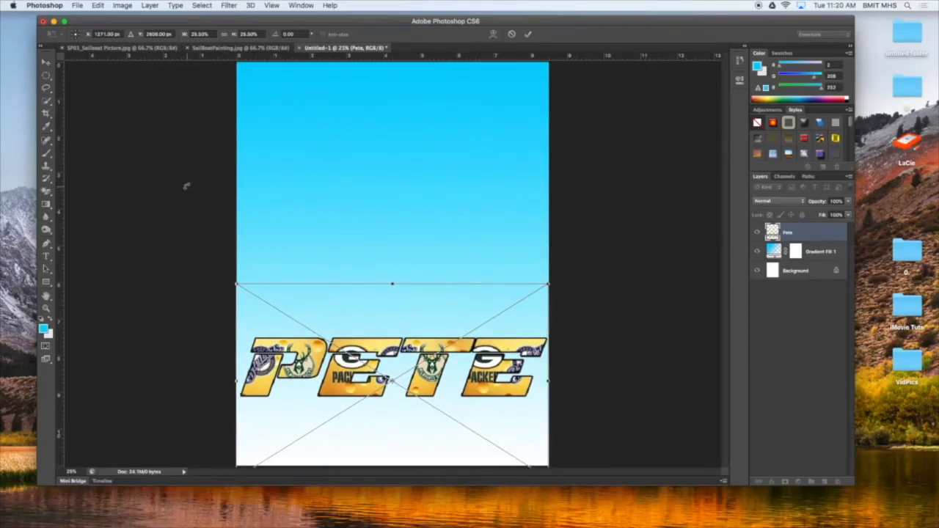
{"action": "key", "text": "shift+Down"}
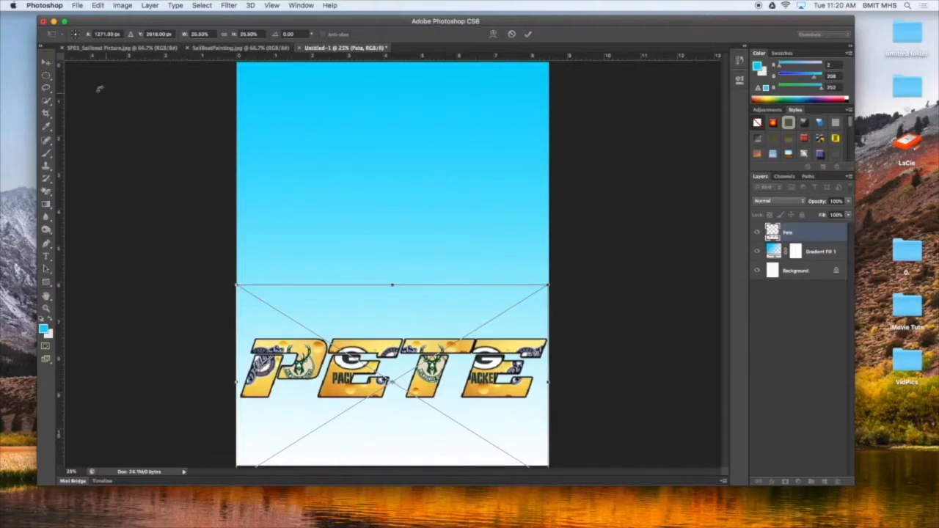
{"action": "left_click", "coordinate": [528, 34]}
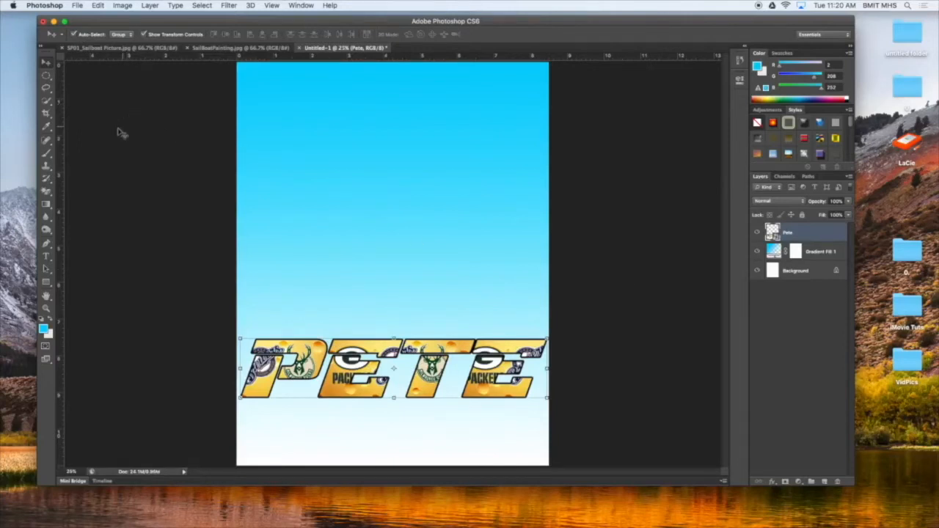
Activate the Brush tool and try the hard round, soft round and first two second-row brush presets
{"action": "left_click", "coordinate": [48, 153]}
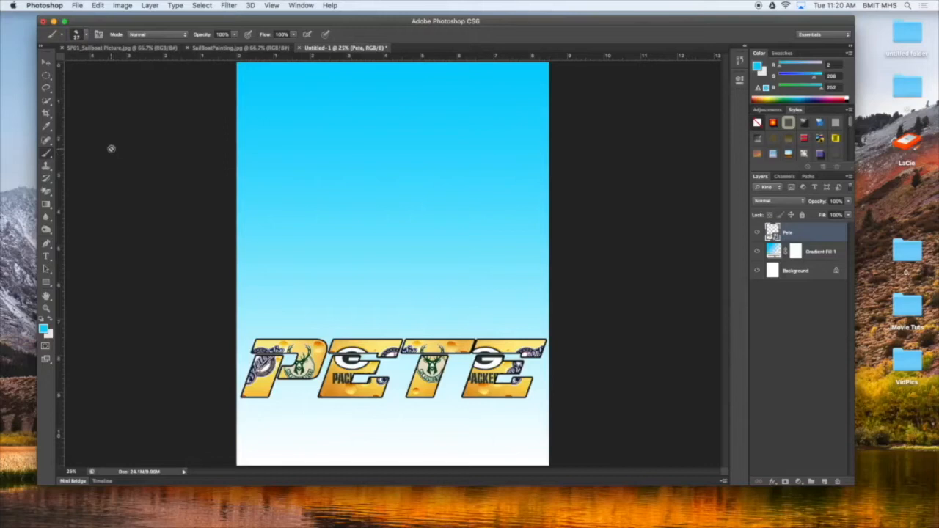
{"action": "left_click", "coordinate": [47, 63]}
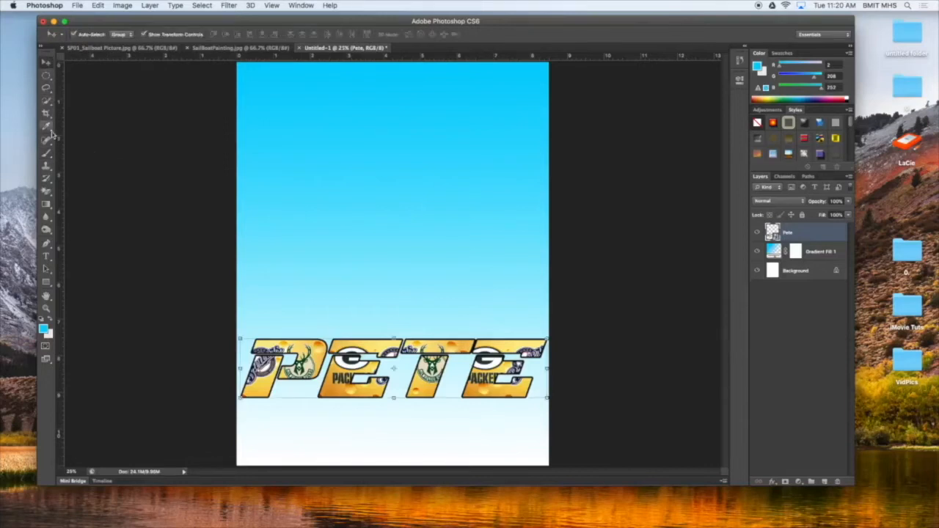
{"action": "left_click", "coordinate": [46, 153]}
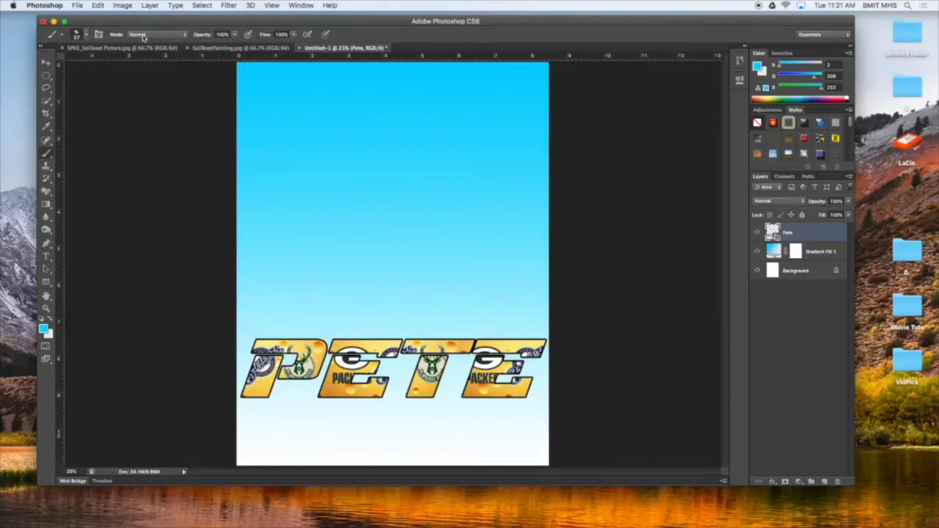
{"action": "left_click", "coordinate": [86, 36]}
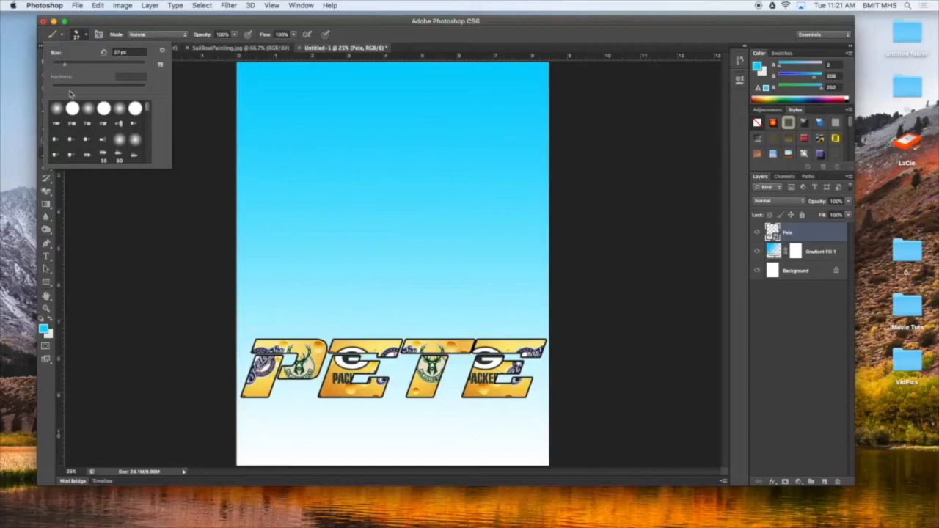
{"action": "mouse_move", "coordinate": [66, 68]}
{"action": "left_mouse_down"}
{"action": "mouse_move", "coordinate": [112, 67]}
{"action": "mouse_move", "coordinate": [64, 68]}
{"action": "mouse_move", "coordinate": [72, 109]}
{"action": "left_mouse_up"}
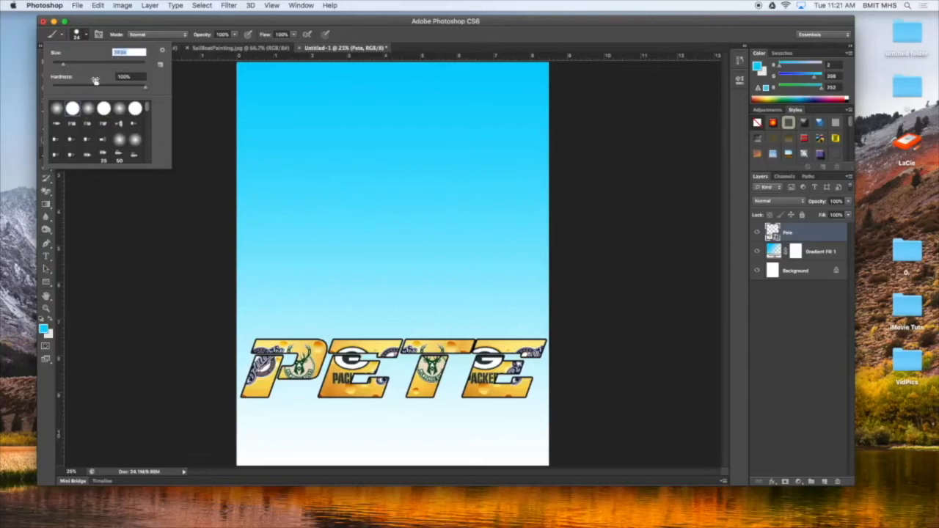
{"action": "left_click", "coordinate": [57, 110]}
{"action": "left_click", "coordinate": [58, 126]}
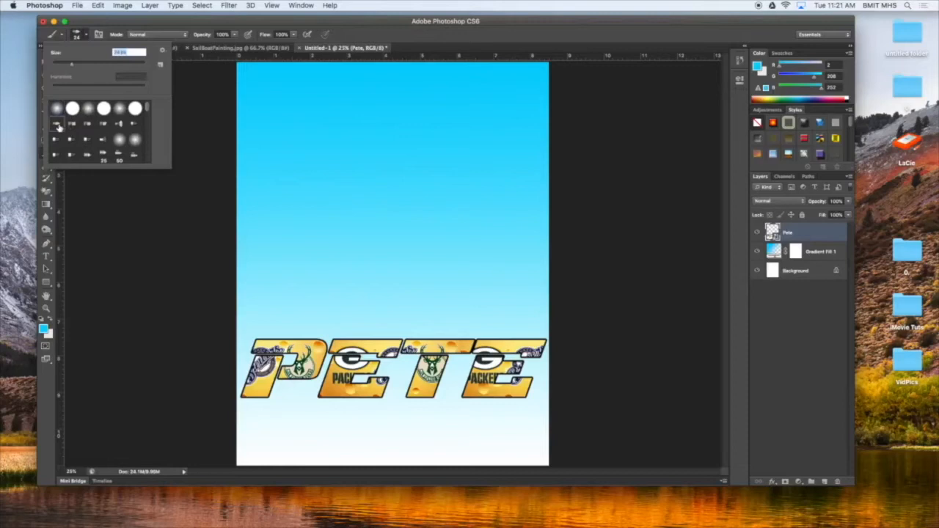
{"action": "left_click", "coordinate": [72, 124]}
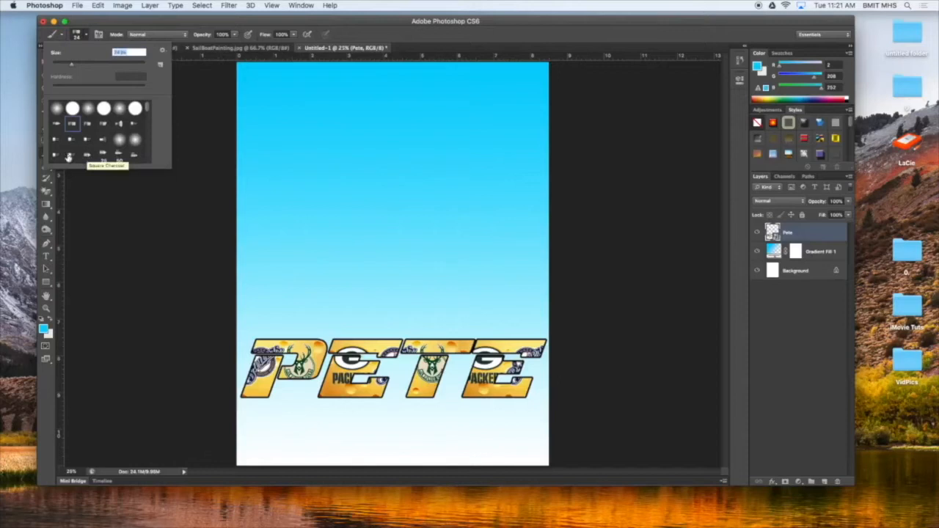
Look through the brush presets further down the list to see which shapes and textures are available
{"action": "scroll", "coordinate": [146, 108], "scroll_direction": "down", "scroll_amount": 5}
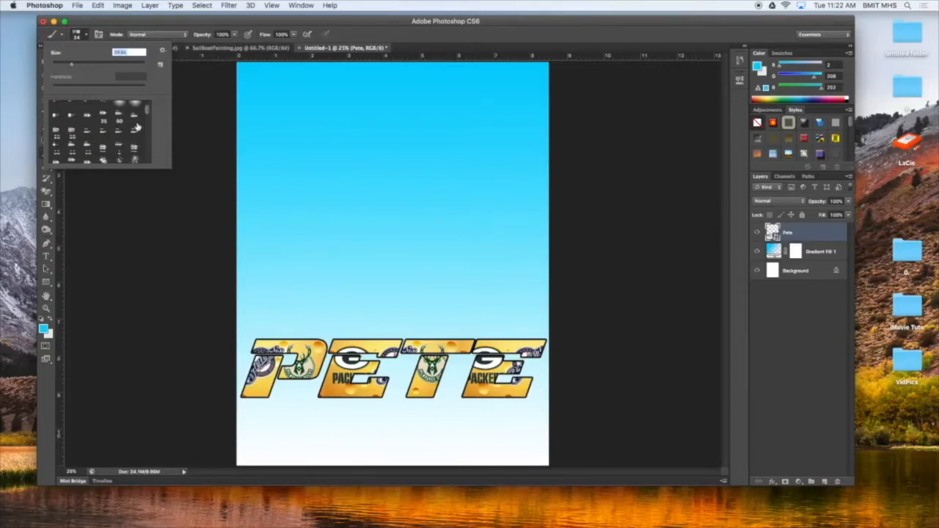
{"action": "scroll", "coordinate": [145, 114], "scroll_direction": "down", "scroll_amount": 2}
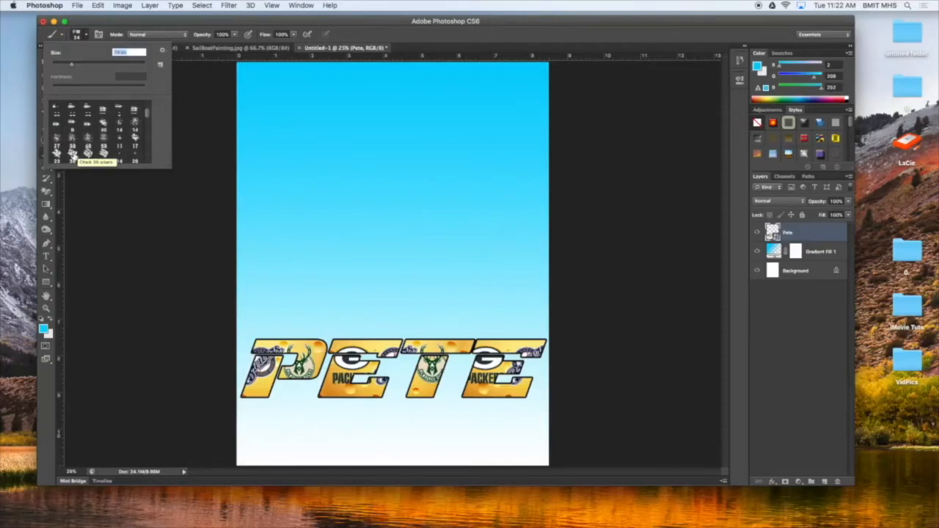
{"action": "scroll", "coordinate": [147, 117], "scroll_direction": "down", "scroll_amount": 1}
{"action": "scroll", "coordinate": [147, 116], "scroll_direction": "down", "scroll_amount": 5}
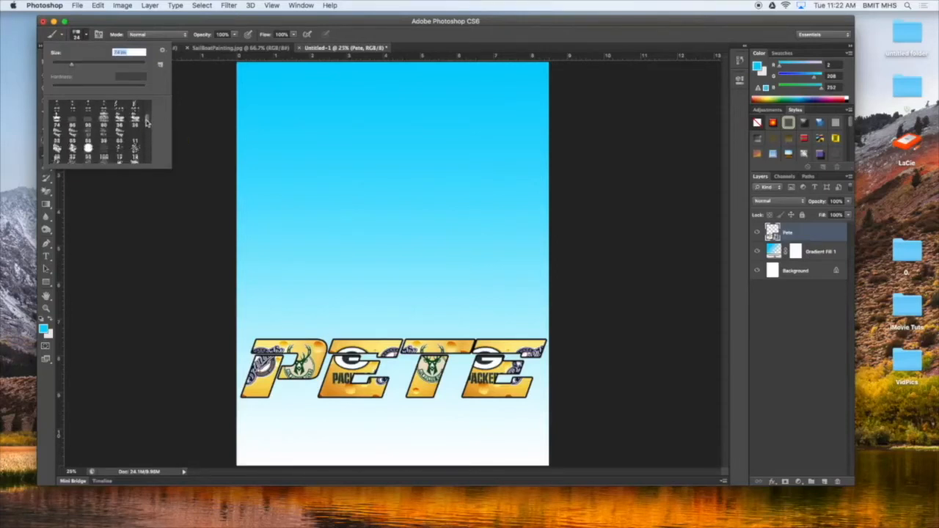
{"action": "scroll", "coordinate": [147, 116], "scroll_direction": "down", "scroll_amount": 3}
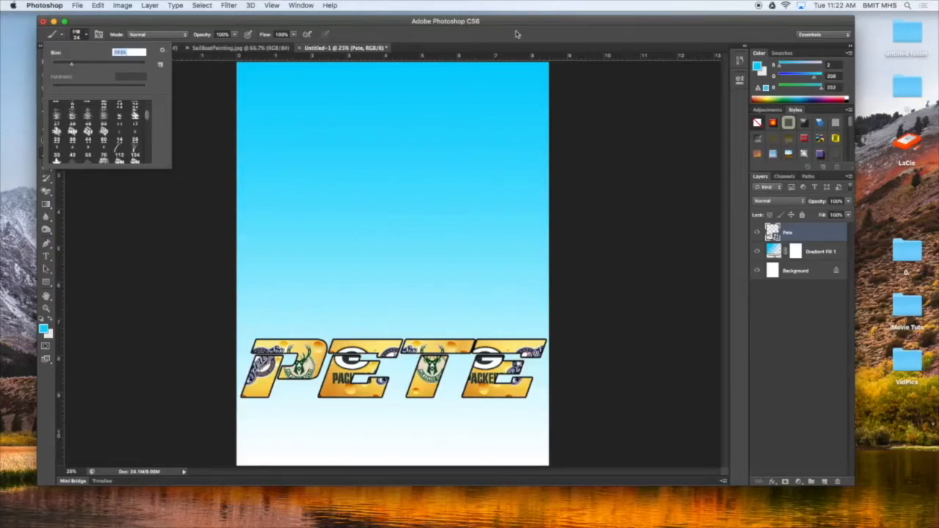
{"action": "left_click", "coordinate": [193, 214]}
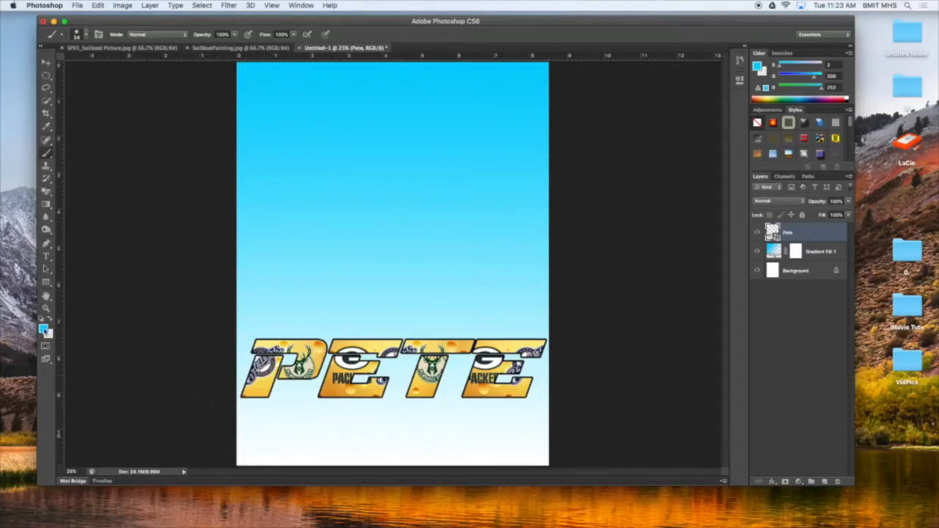
Set the foreground color to a medium green with a hue of 141 degrees
{"action": "left_click", "coordinate": [43, 330]}
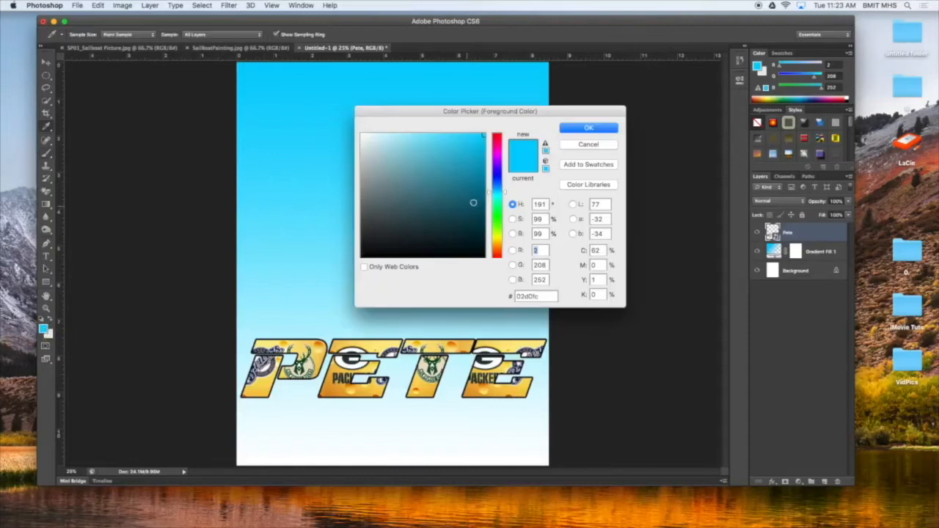
{"action": "left_click", "coordinate": [498, 212]}
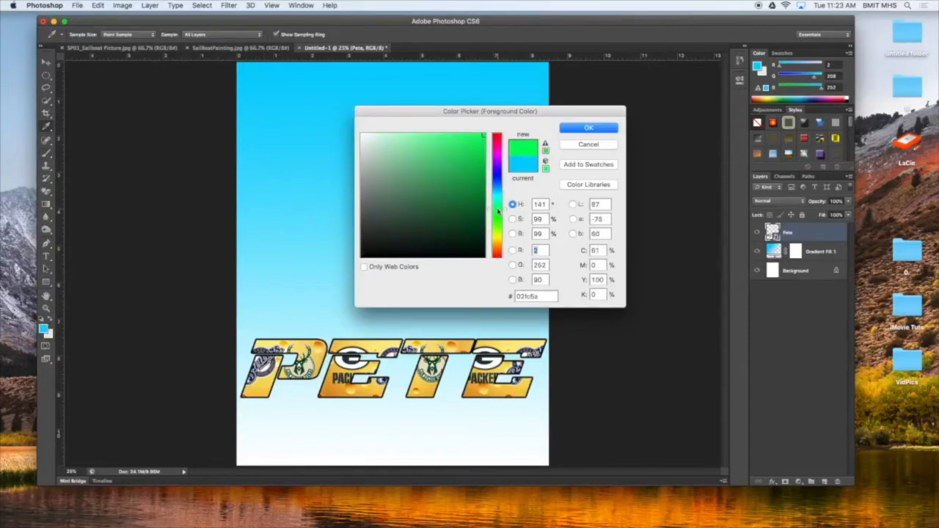
{"action": "left_click", "coordinate": [483, 189]}
{"action": "left_click", "coordinate": [483, 195]}
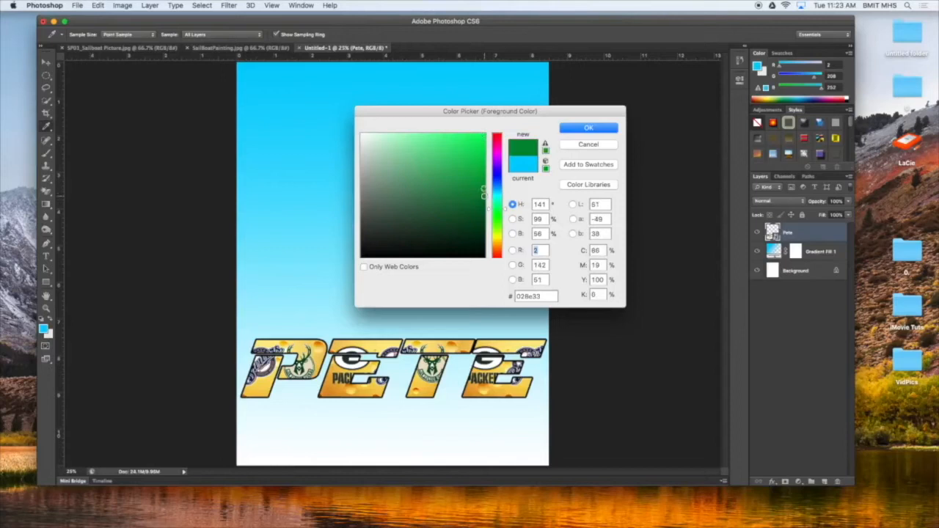
{"action": "left_click", "coordinate": [589, 128]}
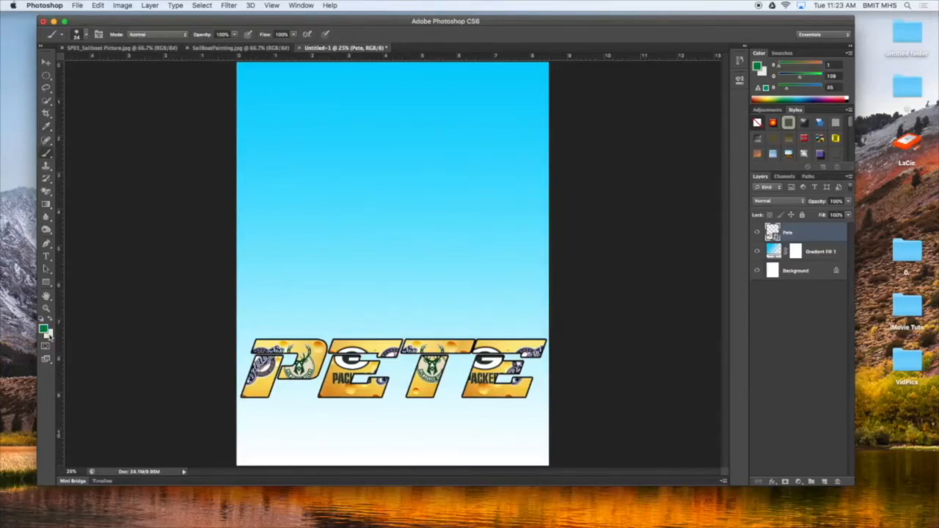
Set the background color to dark green, hex 004608
{"action": "left_click", "coordinate": [48, 334]}
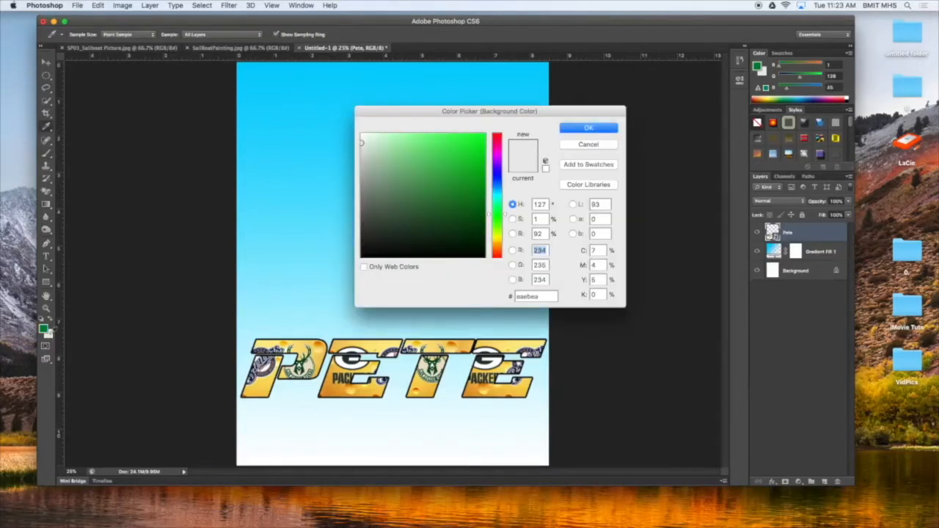
{"action": "left_click", "coordinate": [482, 231]}
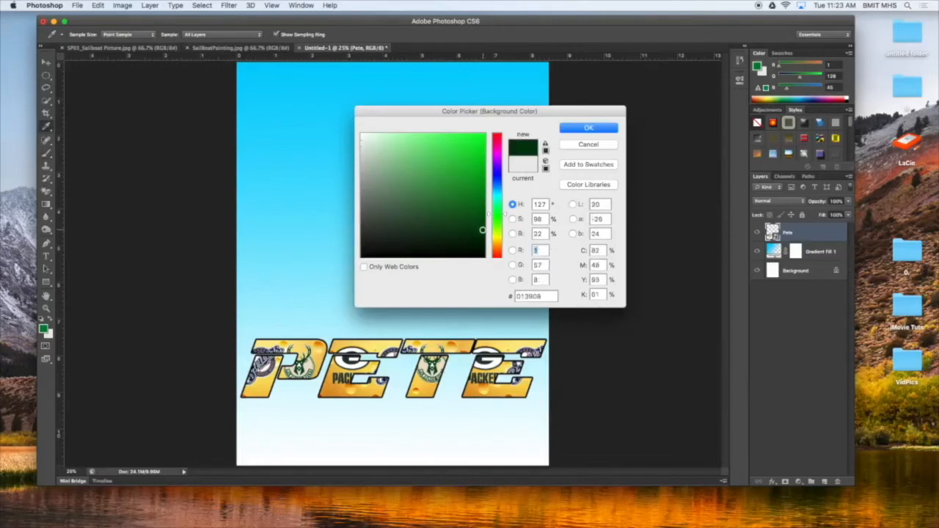
{"action": "left_click", "coordinate": [483, 223]}
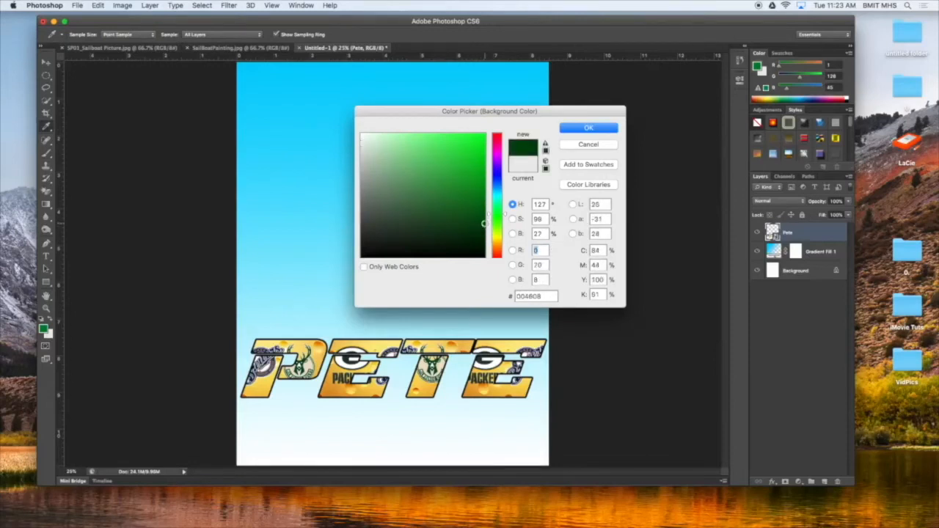
{"action": "left_click", "coordinate": [586, 129]}
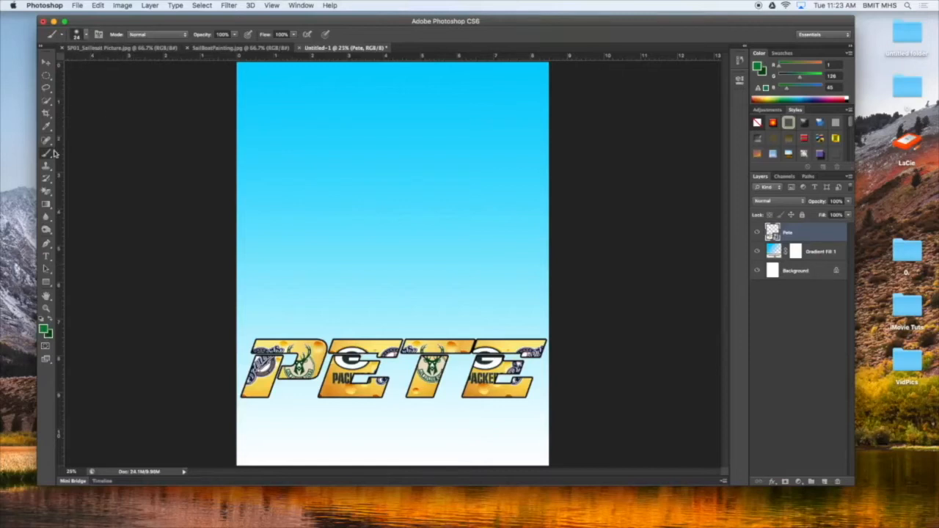
Choose the 134 px Grass preset for the Brush tool
{"action": "left_click", "coordinate": [86, 36]}
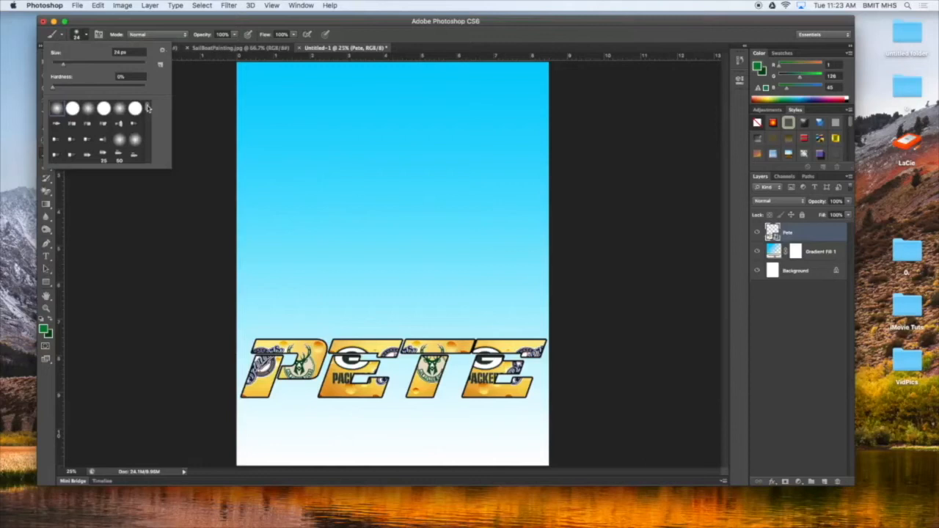
{"action": "scroll", "coordinate": [146, 107], "scroll_direction": "down", "scroll_amount": 1}
{"action": "scroll", "coordinate": [147, 110], "scroll_direction": "down", "scroll_amount": 10}
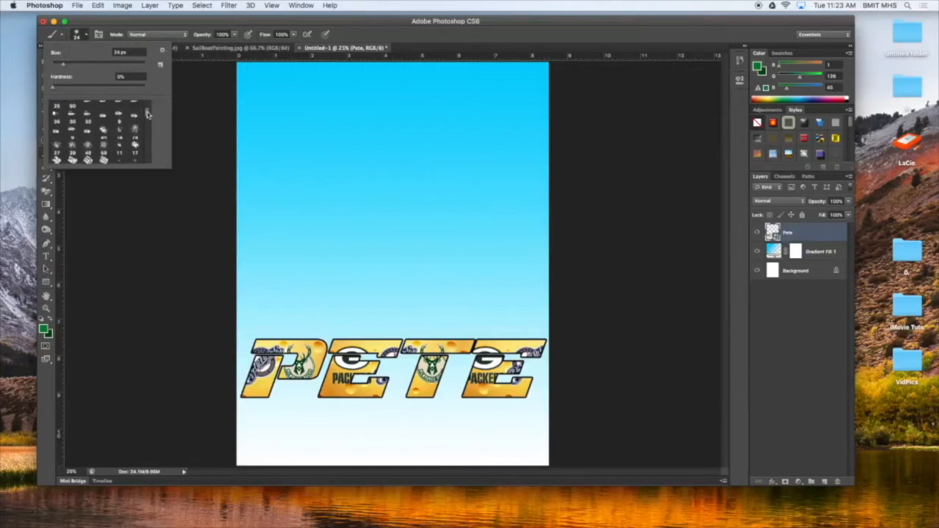
{"action": "scroll", "coordinate": [146, 115], "scroll_direction": "down", "scroll_amount": 3}
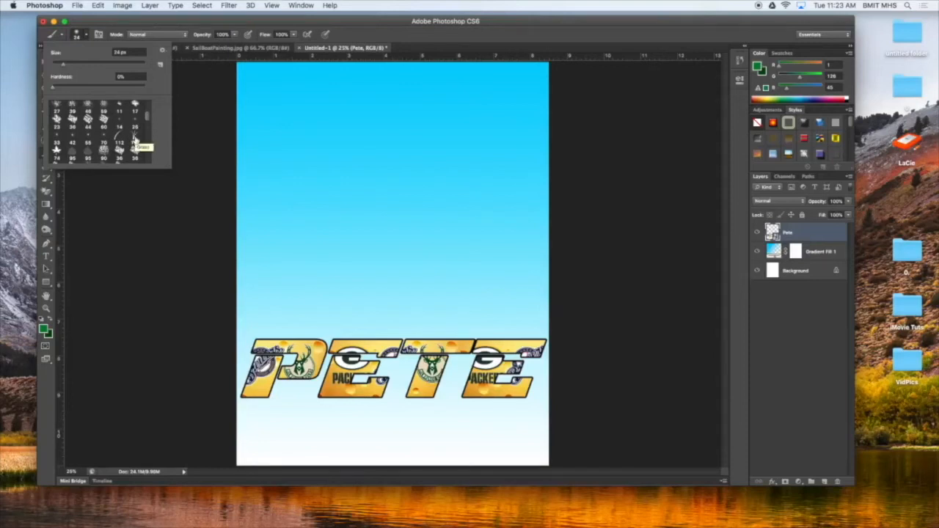
{"action": "left_click", "coordinate": [135, 139]}
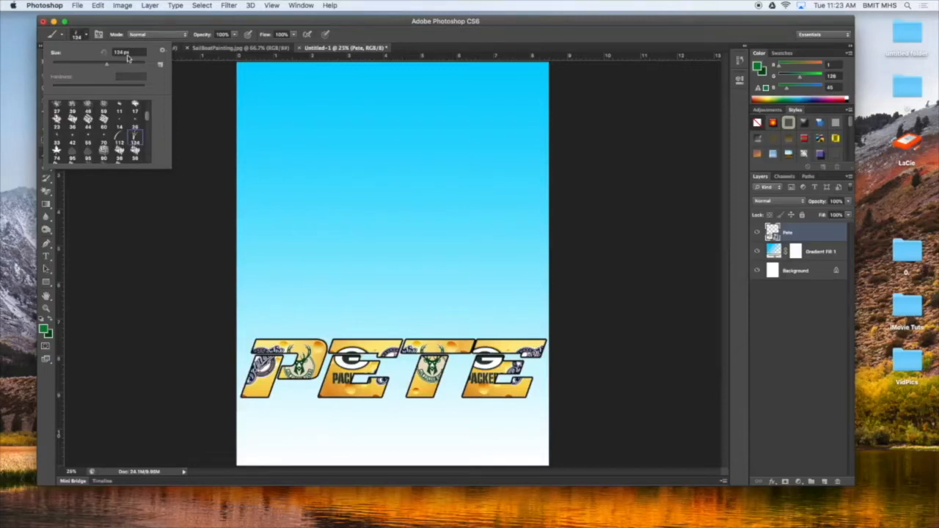
{"action": "left_click", "coordinate": [370, 36]}
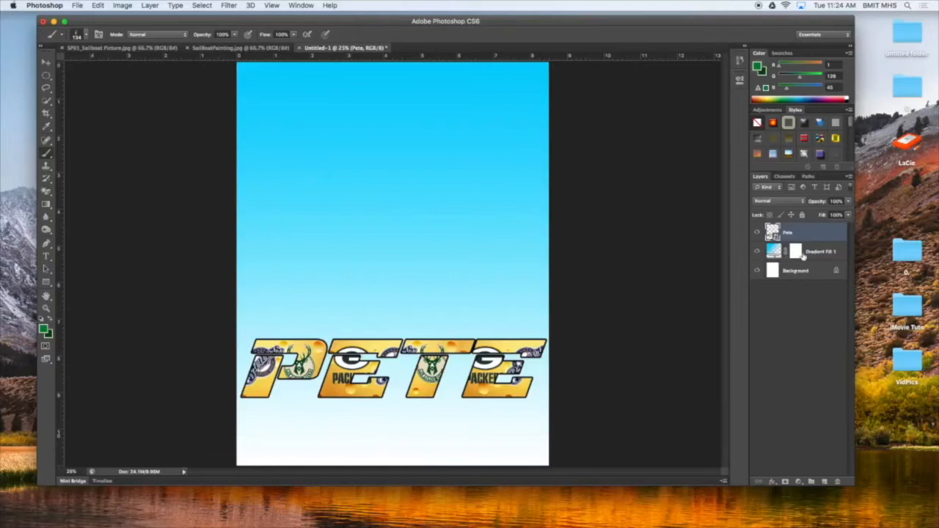
Create a new layer named Brushes above the Pete layer
{"action": "left_click", "coordinate": [151, 6]}
{"action": "mouse_move", "coordinate": [158, 17]}
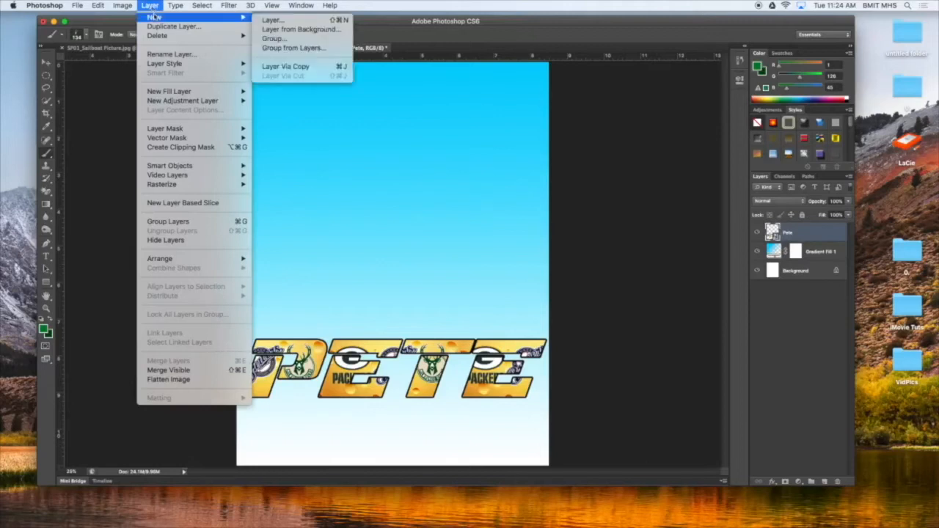
{"action": "left_click", "coordinate": [283, 20]}
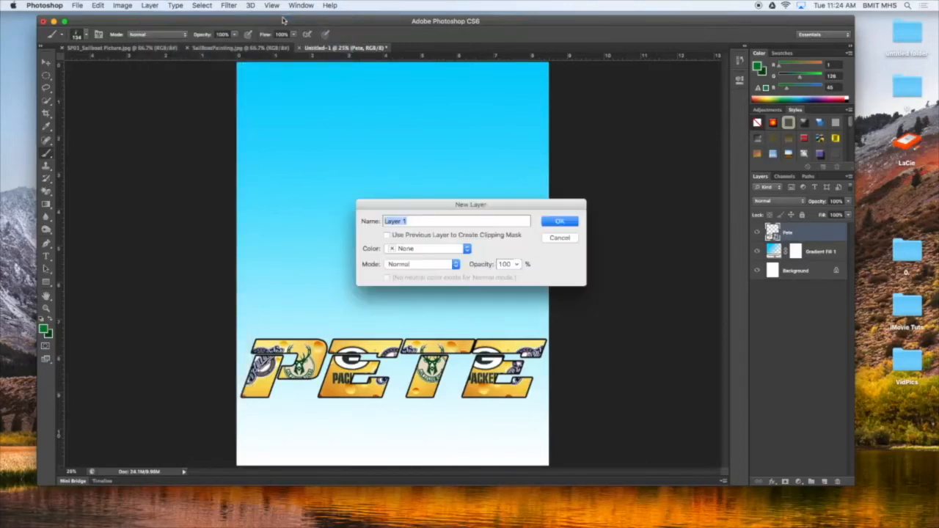
{"action": "type", "text": "B"}
{"action": "left_click", "coordinate": [562, 221]}
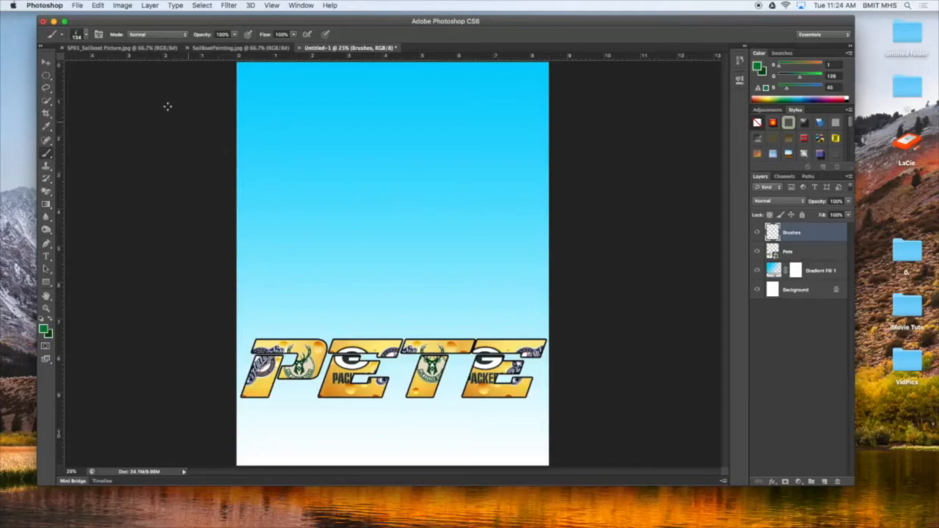
Set the Grass brush size to 500 px and stamp a few small grass tufts below the letter P
{"action": "left_click", "coordinate": [86, 35]}
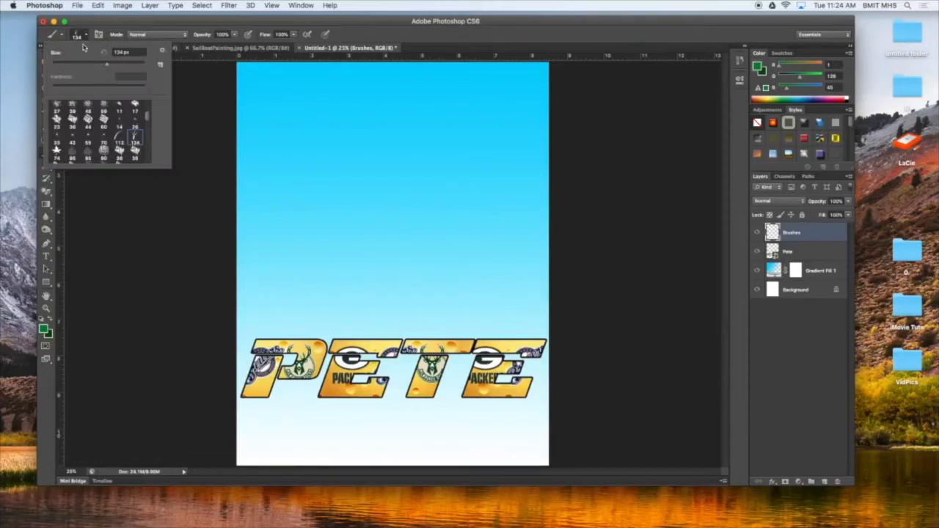
{"action": "left_click", "coordinate": [132, 52]}
{"action": "double_click", "coordinate": [132, 52]}
{"action": "type", "text": "500"}
{"action": "left_click", "coordinate": [276, 431]}
{"action": "left_click", "coordinate": [275, 433]}
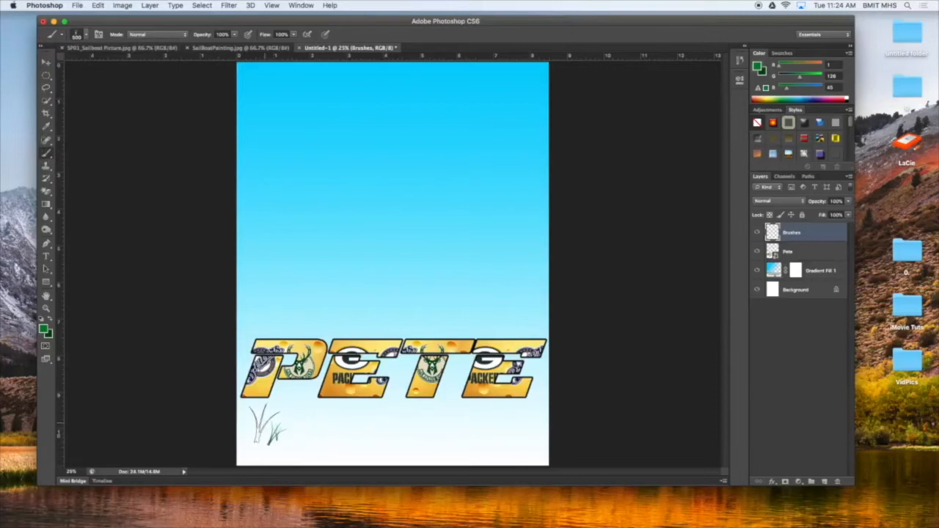
{"action": "left_click", "coordinate": [304, 437]}
{"action": "left_click", "coordinate": [279, 439]}
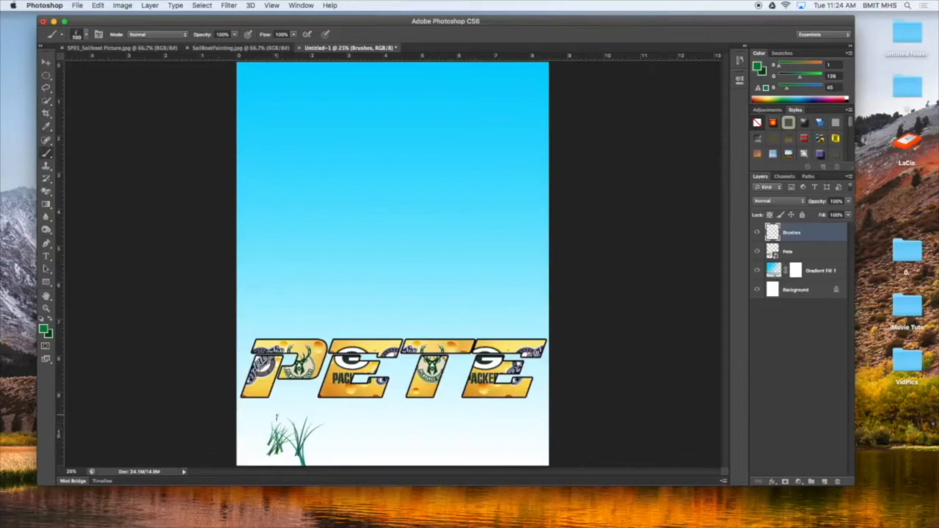
Enlarge the Grass brush to 1600 px and stamp a tall grass tuft in the page's lower-left corner
{"action": "key", "text": "bracketright"}
{"action": "key", "text": "bracketright"}
{"action": "key", "text": "bracketright"}
{"action": "key", "text": "bracketright"}
{"action": "key", "text": "bracketright"}
{"action": "left_click", "coordinate": [253, 422]}
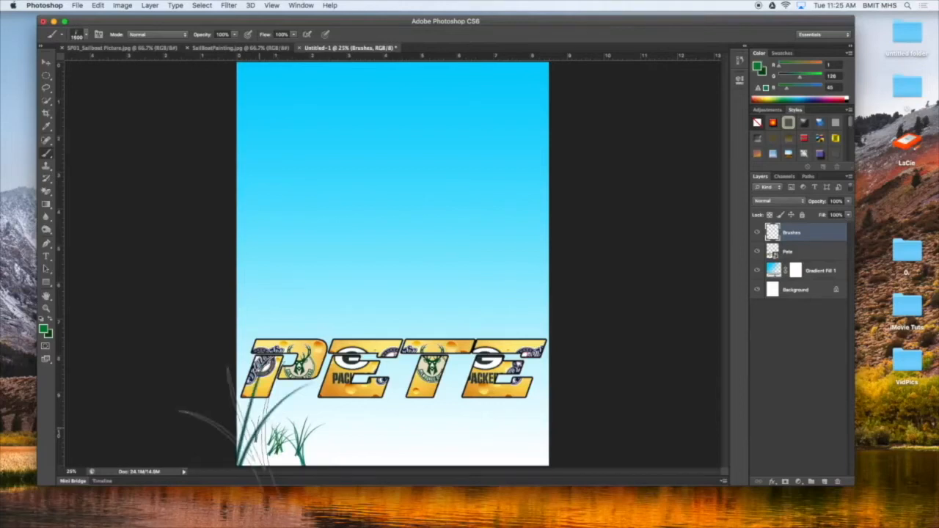
Reduce the Grass brush to 900 px and paint grass across the full width of the page's bottom edge
{"action": "key", "text": "bracketleft"}
{"action": "left_click", "coordinate": [272, 440]}
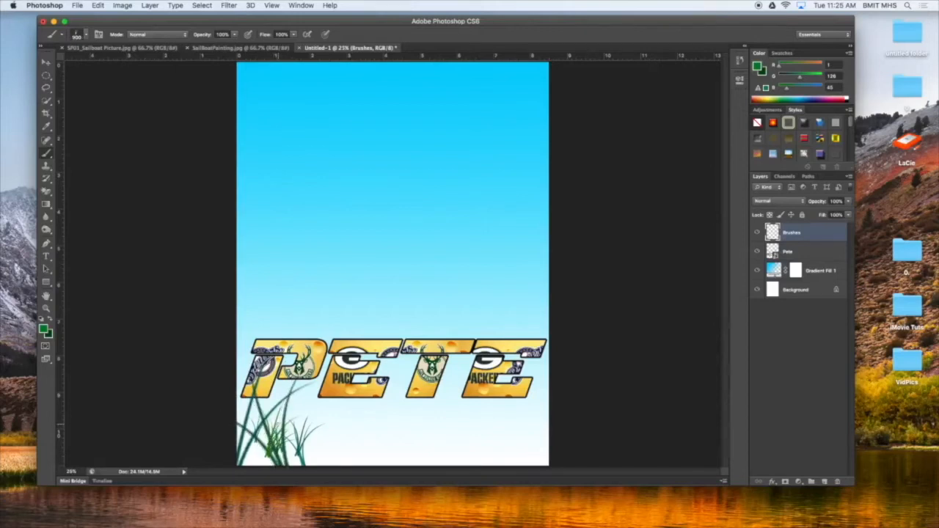
{"action": "left_click", "coordinate": [253, 433]}
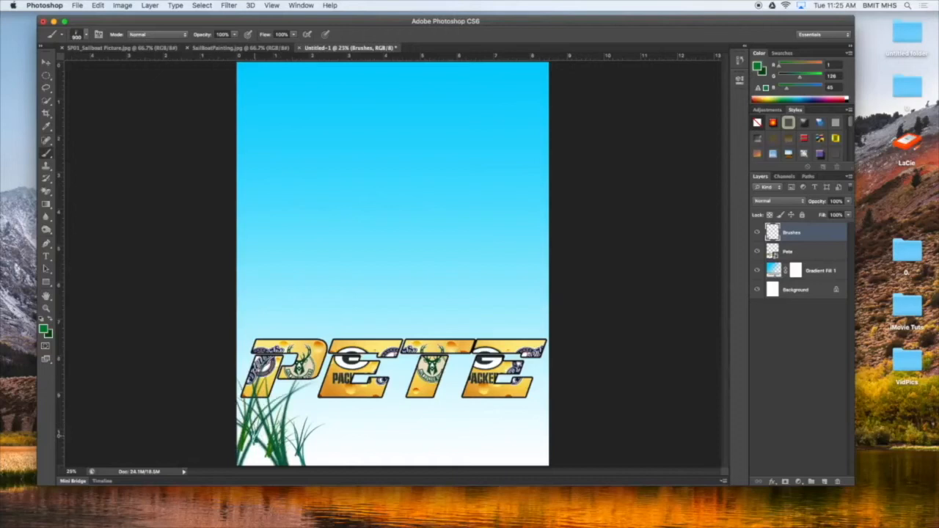
{"action": "left_click", "coordinate": [254, 444]}
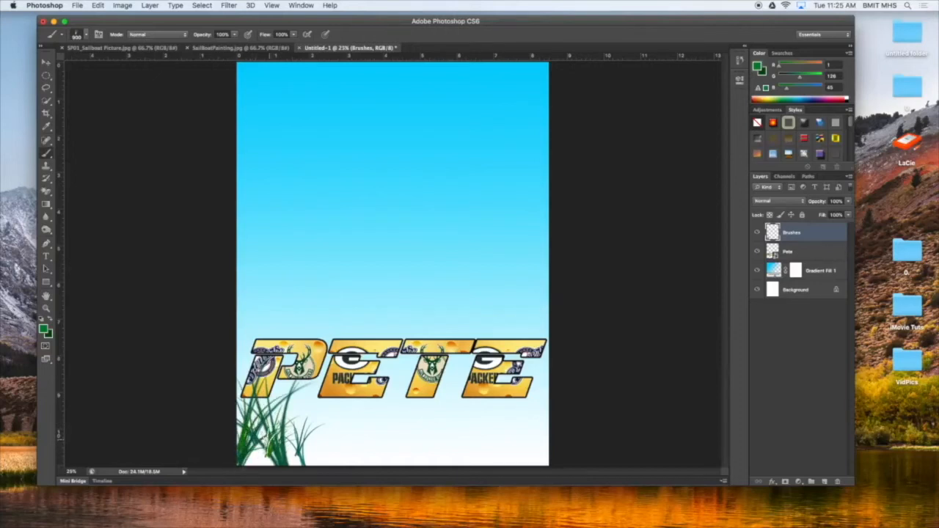
{"action": "left_click", "coordinate": [331, 433]}
{"action": "left_click", "coordinate": [375, 439]}
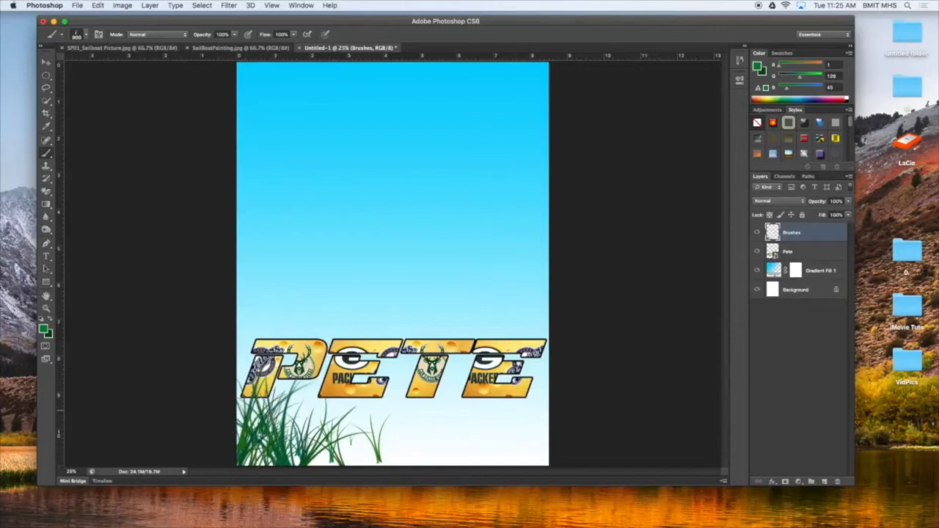
{"action": "mouse_move", "coordinate": [231, 418]}
{"action": "left_mouse_down"}
{"action": "mouse_move", "coordinate": [286, 411]}
{"action": "mouse_move", "coordinate": [400, 422]}
{"action": "mouse_move", "coordinate": [363, 440]}
{"action": "mouse_move", "coordinate": [315, 433]}
{"action": "mouse_move", "coordinate": [448, 422]}
{"action": "mouse_move", "coordinate": [349, 443]}
{"action": "mouse_move", "coordinate": [334, 411]}
{"action": "mouse_move", "coordinate": [485, 422]}
{"action": "mouse_move", "coordinate": [513, 411]}
{"action": "mouse_move", "coordinate": [528, 422]}
{"action": "mouse_move", "coordinate": [451, 440]}
{"action": "mouse_move", "coordinate": [506, 430]}
{"action": "mouse_move", "coordinate": [543, 437]}
{"action": "mouse_move", "coordinate": [470, 451]}
{"action": "mouse_move", "coordinate": [536, 418]}
{"action": "mouse_move", "coordinate": [513, 397]}
{"action": "mouse_move", "coordinate": [359, 418]}
{"action": "mouse_move", "coordinate": [294, 404]}
{"action": "mouse_move", "coordinate": [253, 425]}
{"action": "mouse_move", "coordinate": [293, 447]}
{"action": "mouse_move", "coordinate": [348, 443]}
{"action": "left_mouse_up"}
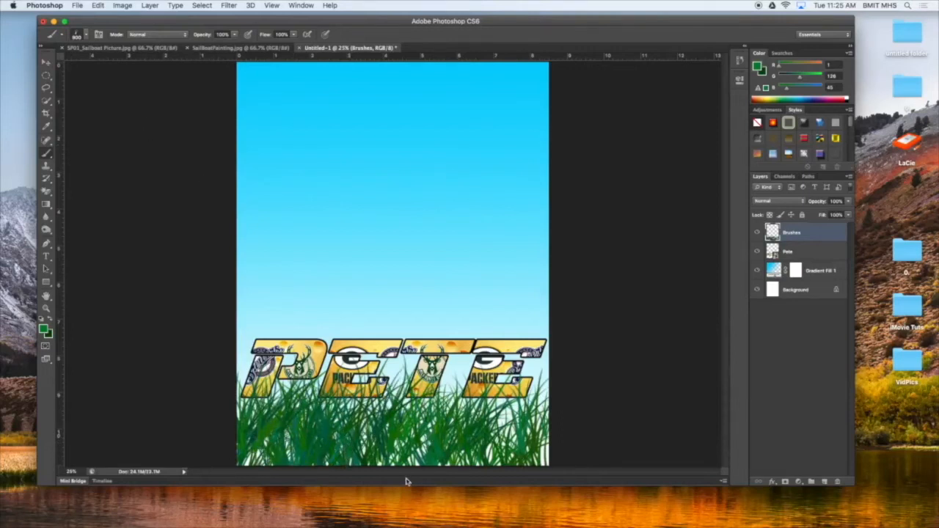
Reduce the Grass brush to 500 px and fill the remaining gaps in the grass below the name graphic
{"action": "key", "text": "bracketleft"}
{"action": "mouse_move", "coordinate": [308, 456]}
{"action": "left_mouse_down"}
{"action": "mouse_move", "coordinate": [351, 456]}
{"action": "mouse_move", "coordinate": [275, 457]}
{"action": "mouse_move", "coordinate": [542, 453]}
{"action": "mouse_move", "coordinate": [447, 451]}
{"action": "mouse_move", "coordinate": [499, 411]}
{"action": "mouse_move", "coordinate": [253, 411]}
{"action": "mouse_move", "coordinate": [242, 396]}
{"action": "mouse_move", "coordinate": [241, 426]}
{"action": "mouse_move", "coordinate": [395, 459]}
{"action": "mouse_move", "coordinate": [378, 463]}
{"action": "left_mouse_up"}
{"action": "mouse_move", "coordinate": [310, 457]}
{"action": "left_mouse_down"}
{"action": "mouse_move", "coordinate": [258, 451]}
{"action": "mouse_move", "coordinate": [481, 452]}
{"action": "mouse_move", "coordinate": [546, 431]}
{"action": "mouse_move", "coordinate": [519, 416]}
{"action": "left_mouse_up"}
{"action": "left_click_drag", "start_coordinate": [462, 414], "coordinate": [231, 412]}
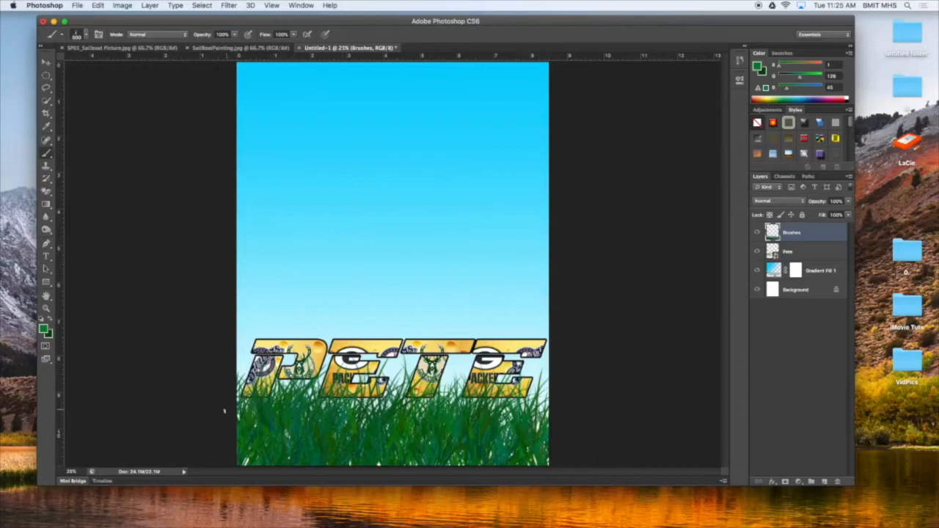
{"action": "mouse_move", "coordinate": [371, 417]}
{"action": "left_mouse_down"}
{"action": "mouse_move", "coordinate": [505, 423]}
{"action": "mouse_move", "coordinate": [540, 411]}
{"action": "mouse_move", "coordinate": [309, 401]}
{"action": "left_mouse_up"}
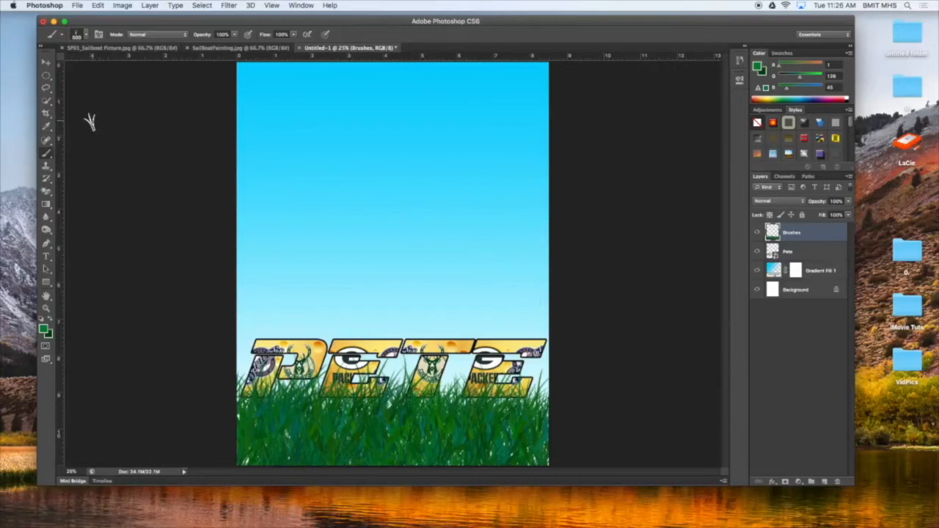
Load the cloud brush set (.abr file) from the 2018PS folder in Documents into the brush presets
{"action": "left_click", "coordinate": [87, 34]}
{"action": "mouse_move", "coordinate": [149, 115]}
{"action": "left_mouse_down"}
{"action": "mouse_move", "coordinate": [147, 159]}
{"action": "mouse_move", "coordinate": [151, 104]}
{"action": "left_mouse_up"}
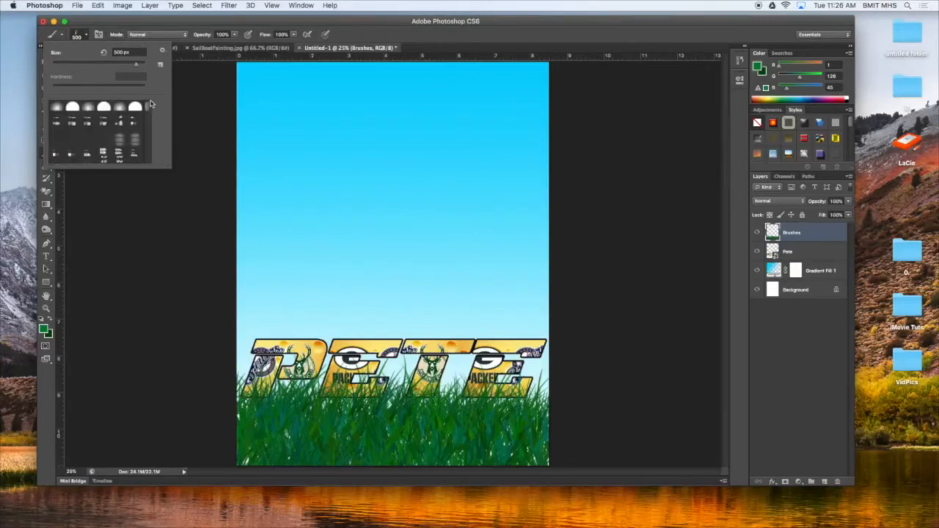
{"action": "left_click", "coordinate": [163, 52]}
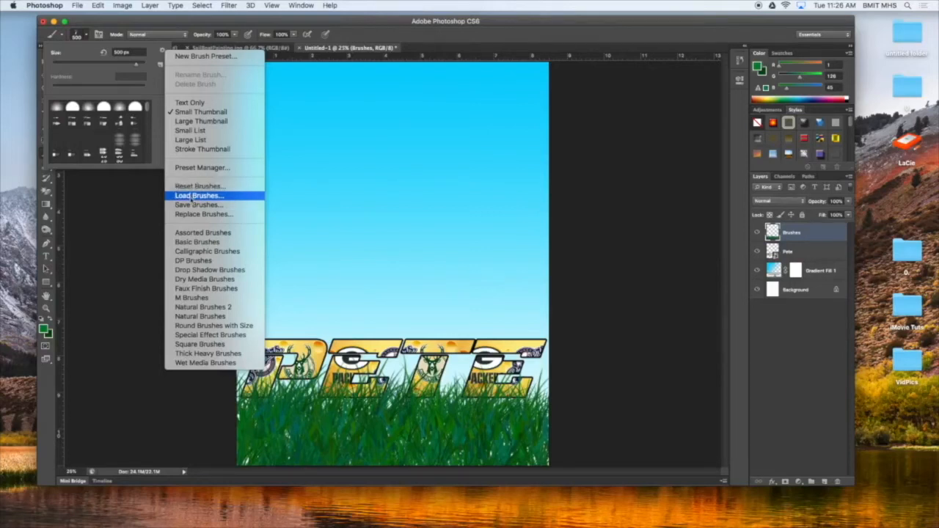
{"action": "left_click", "coordinate": [162, 79]}
{"action": "left_click", "coordinate": [168, 51]}
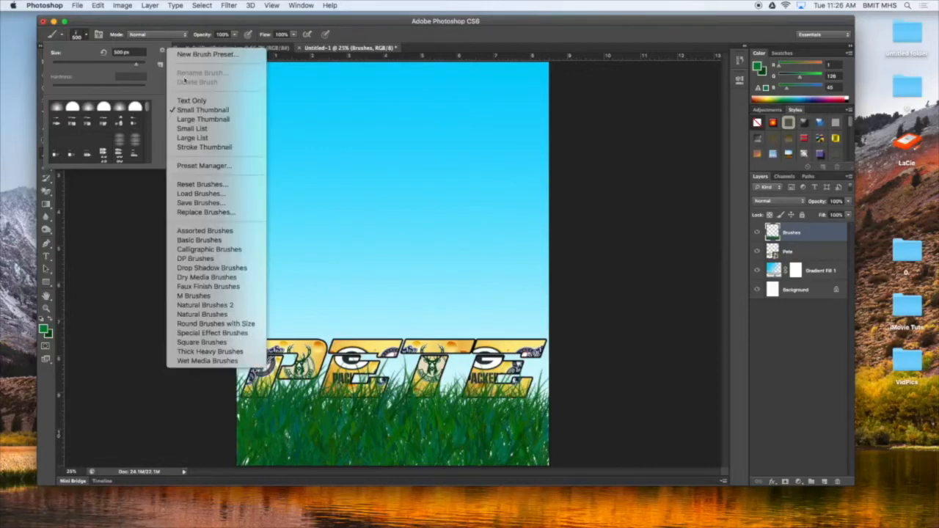
{"action": "left_click", "coordinate": [204, 193]}
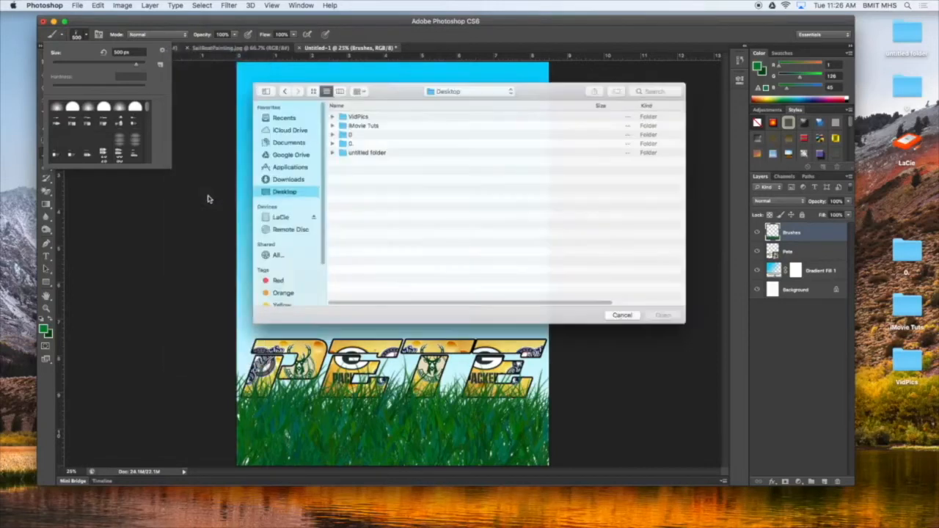
{"action": "left_click", "coordinate": [278, 141]}
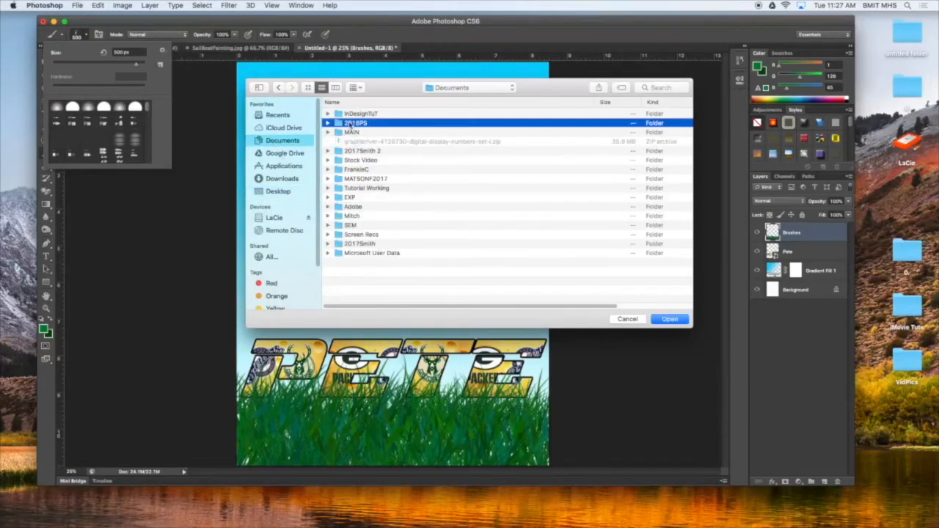
{"action": "double_click", "coordinate": [351, 123]}
{"action": "left_click", "coordinate": [361, 116]}
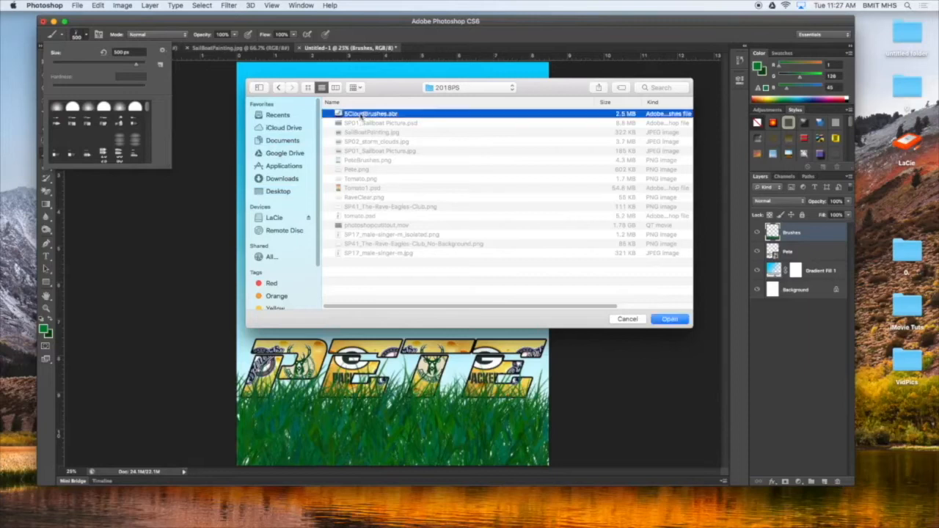
{"action": "left_click", "coordinate": [671, 320]}
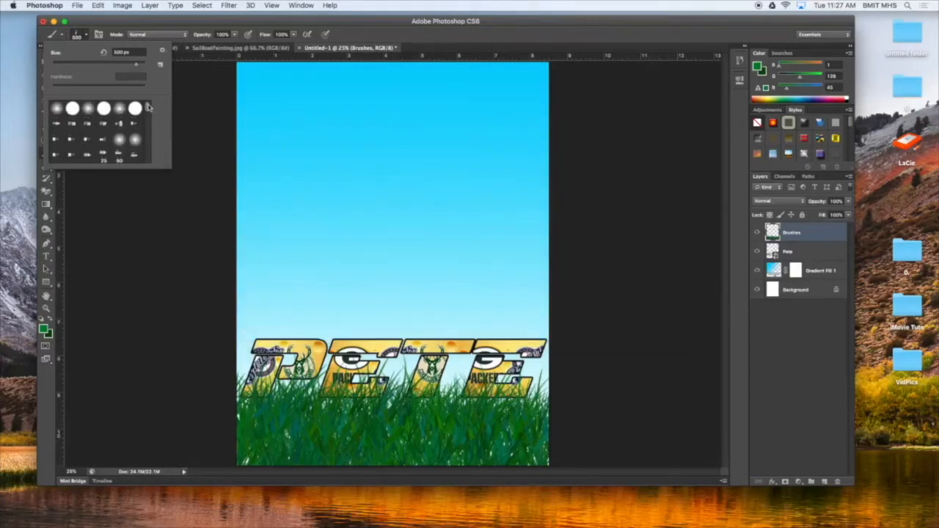
Select the 500 px sampled cloud brush from the newly loaded brushes at the end of the presets
{"action": "left_click_drag", "start_coordinate": [146, 108], "coordinate": [148, 168]}
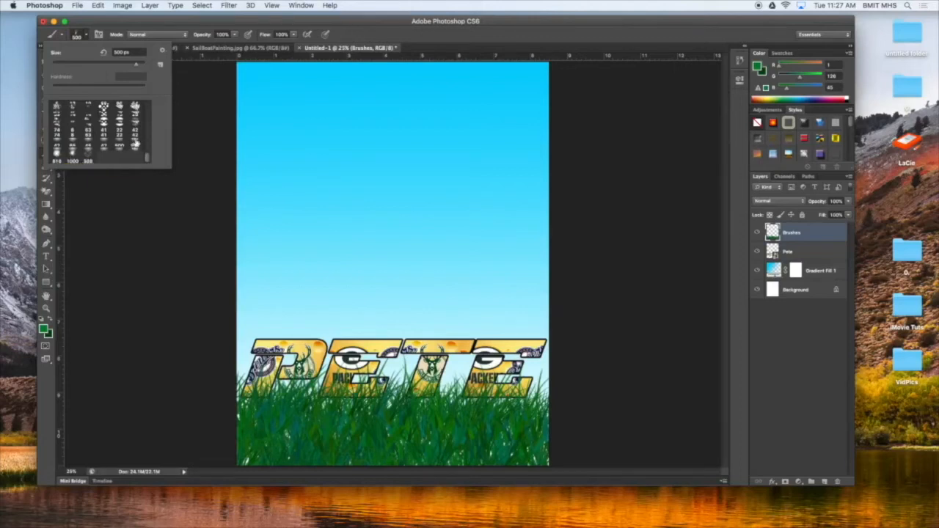
{"action": "scroll", "coordinate": [147, 161], "scroll_direction": "up", "scroll_amount": 3}
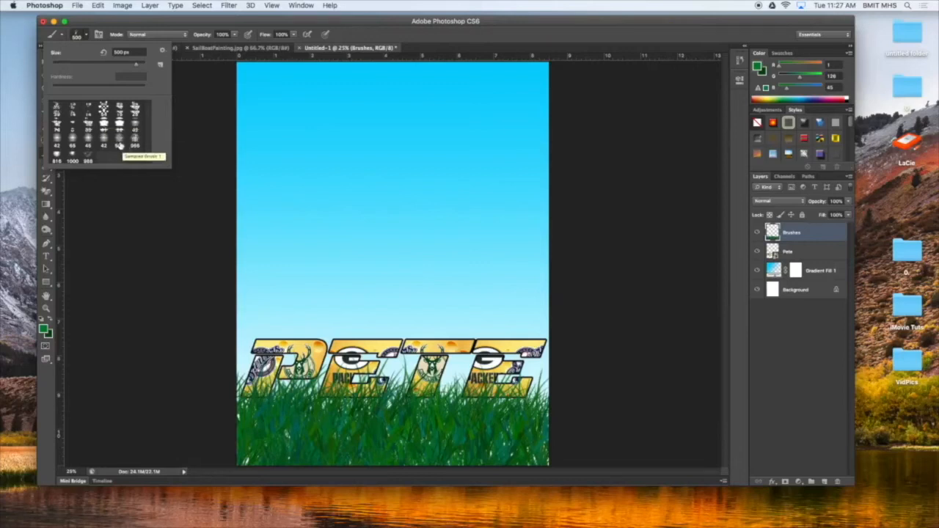
{"action": "left_click", "coordinate": [120, 143]}
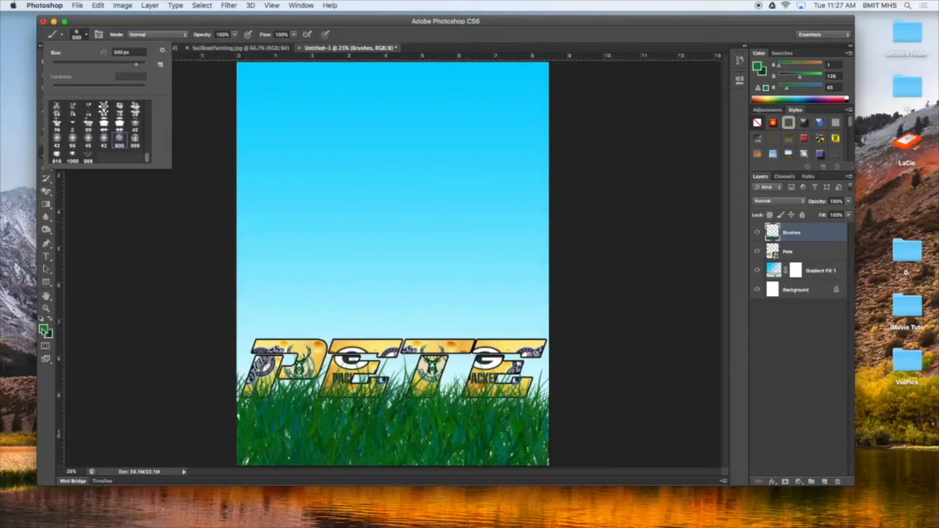
Set the foreground colour to near-white and the background colour to light grey dfdfdf
{"action": "left_click", "coordinate": [44, 330]}
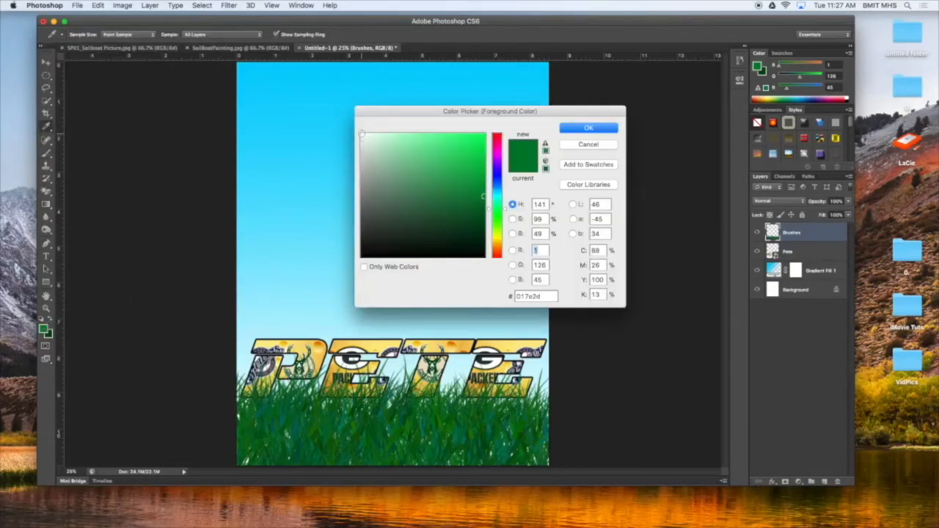
{"action": "left_click", "coordinate": [360, 134]}
{"action": "left_click", "coordinate": [595, 128]}
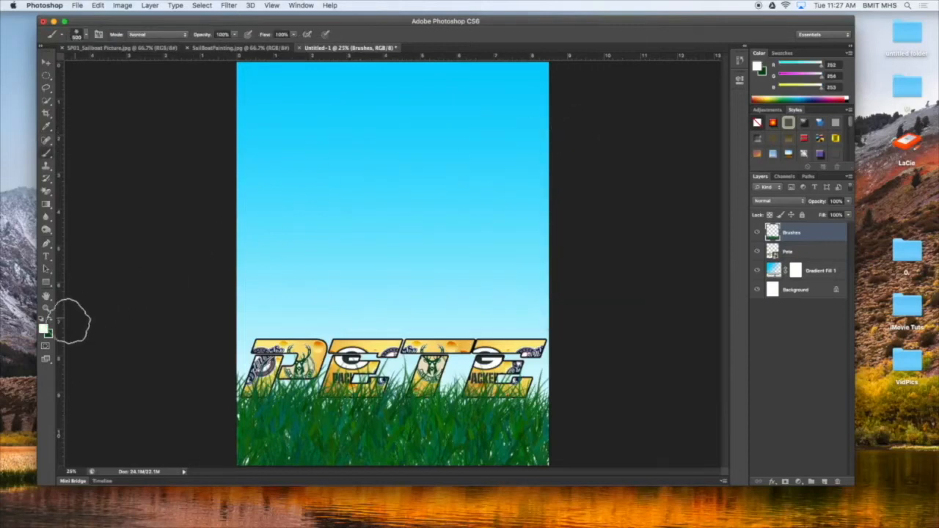
{"action": "left_click", "coordinate": [50, 334]}
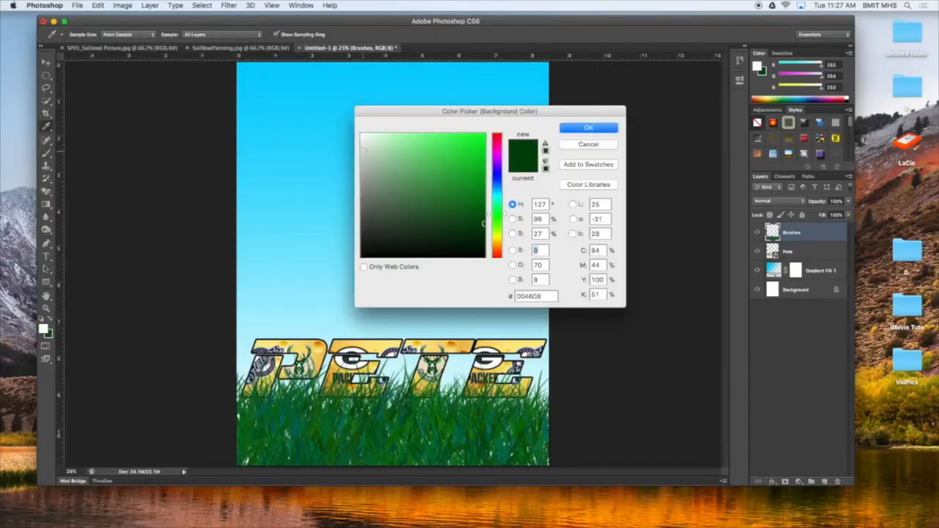
{"action": "left_click", "coordinate": [360, 148]}
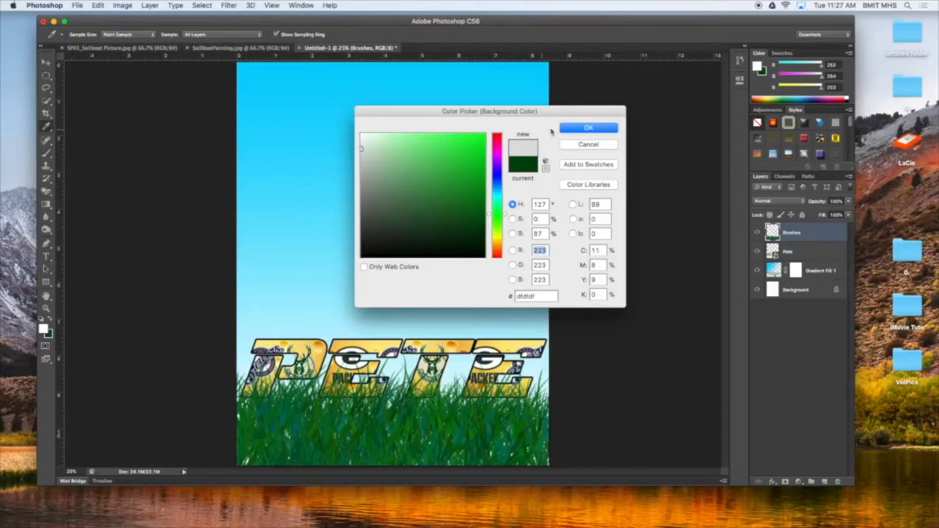
{"action": "left_click", "coordinate": [590, 128]}
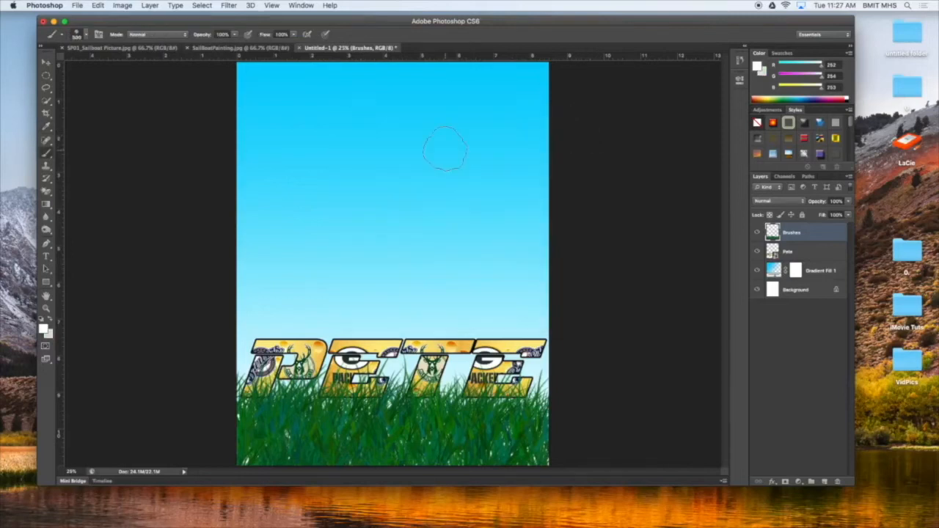
Stamp four soft white clouds in the upper-left and middle sky, enlarging the cloud brush from 500 px to 1000 px
{"action": "left_click", "coordinate": [282, 103]}
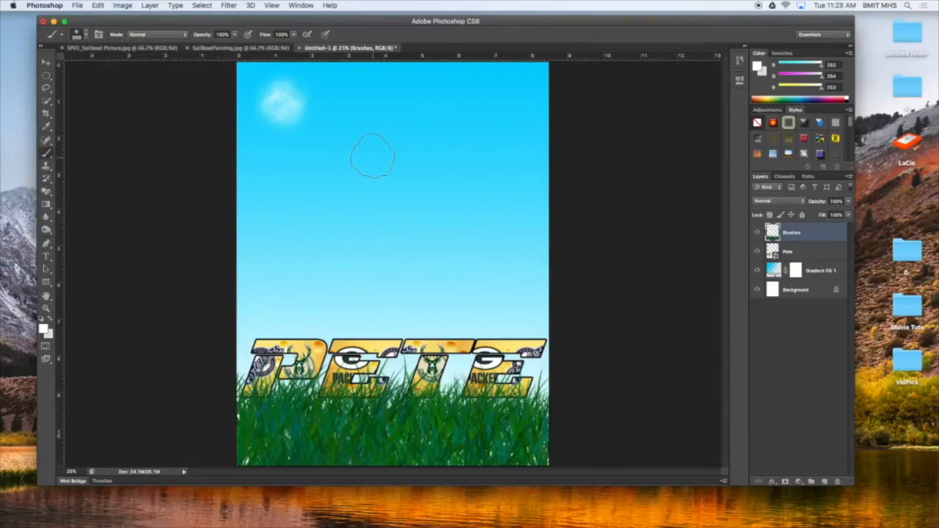
{"action": "left_click", "coordinate": [387, 111]}
{"action": "key", "text": "bracketright"}
{"action": "key", "text": "bracketright"}
{"action": "key", "text": "bracketright"}
{"action": "left_click", "coordinate": [316, 196]}
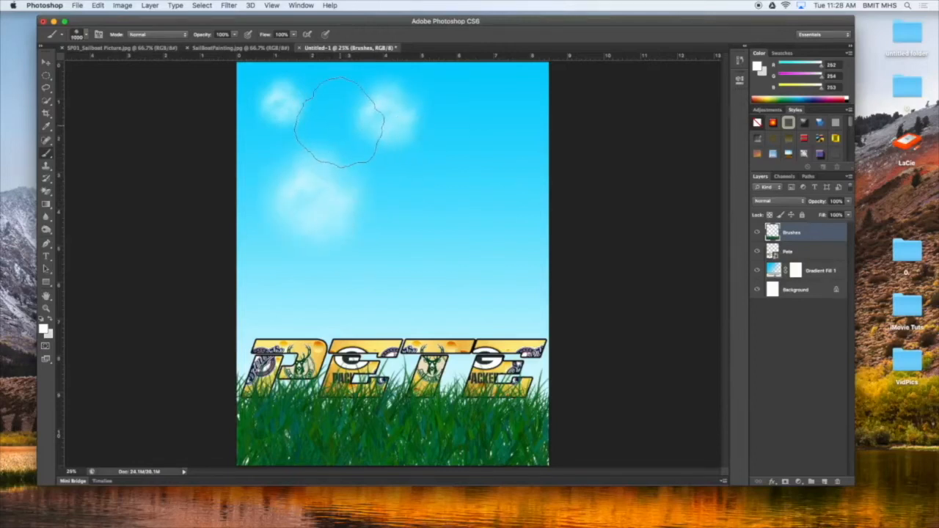
{"action": "left_click", "coordinate": [339, 121]}
Enlarge the cloud brush to 1500 px and stamp a large cloud in the page's upper-right corner
{"action": "key", "text": "bracketright"}
{"action": "key", "text": "bracketright"}
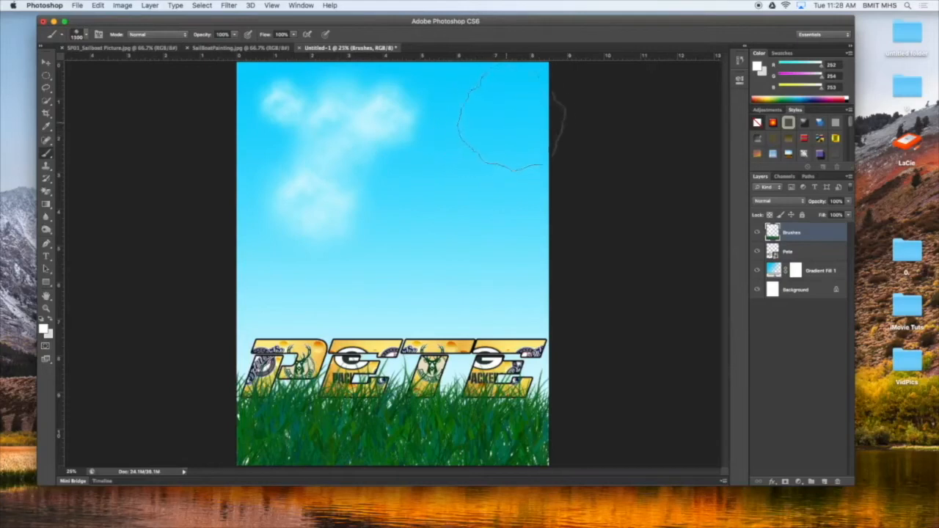
{"action": "left_click", "coordinate": [503, 117]}
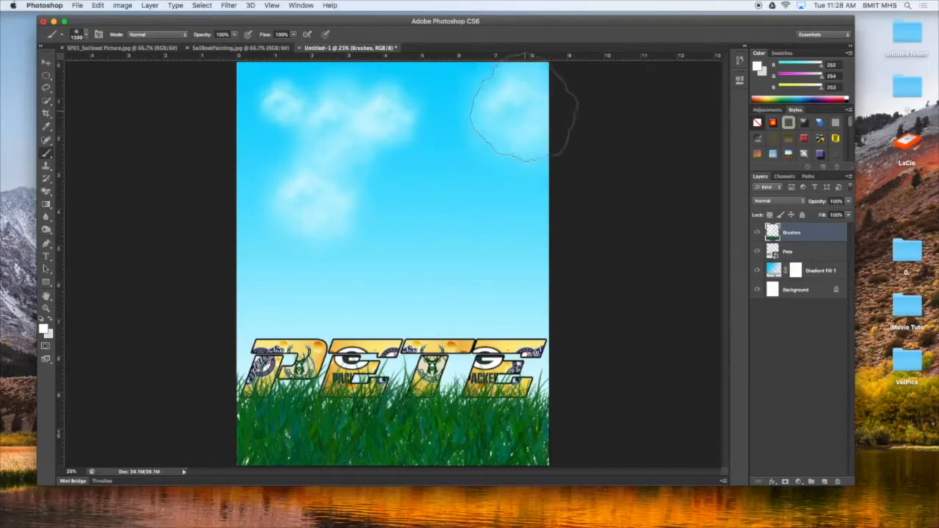
Choose the last brush of the cloud set and paint wispy white clouds over the rest of the sky
{"action": "left_click", "coordinate": [85, 37]}
{"action": "left_click", "coordinate": [87, 156]}
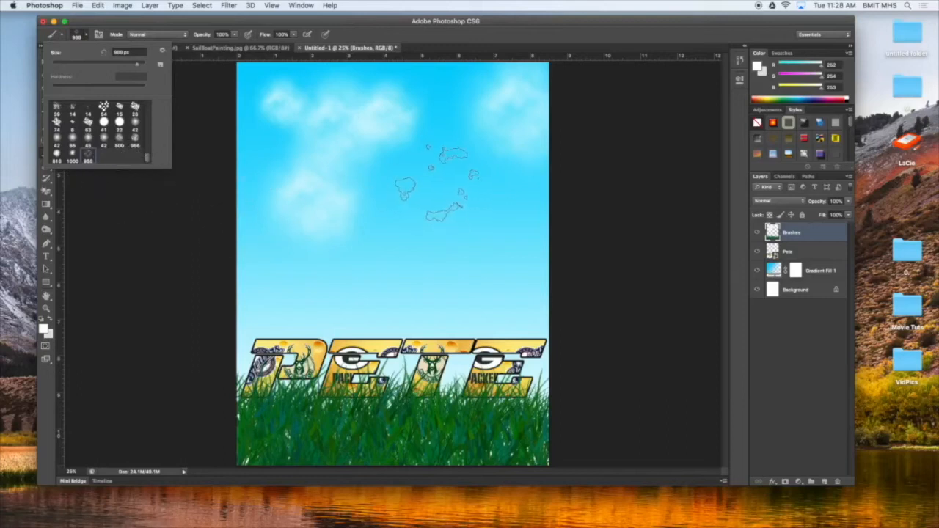
{"action": "left_click", "coordinate": [437, 182]}
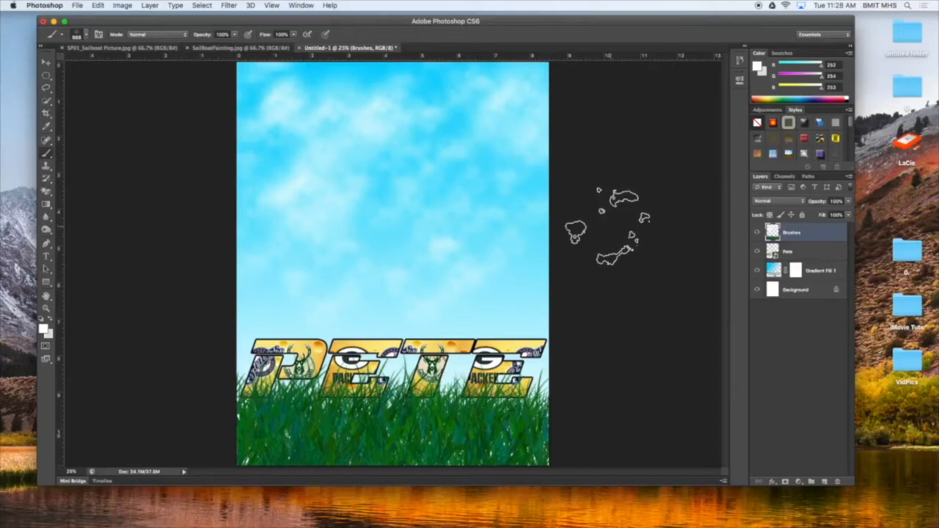
Compare the original SP01_Sailboat Picture.jpg with the finished SailBoatPainting.jpg, ending on the original photo
{"action": "left_click", "coordinate": [122, 48]}
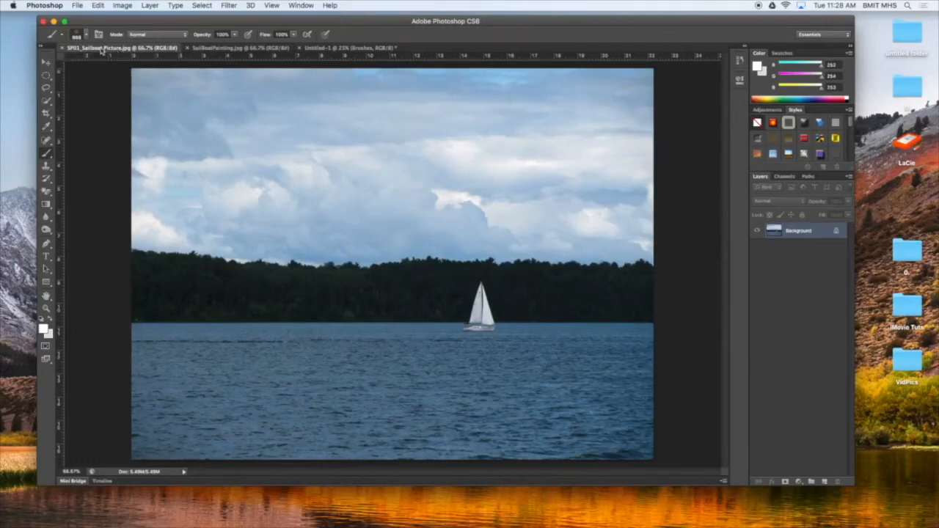
{"action": "key", "text": "v"}
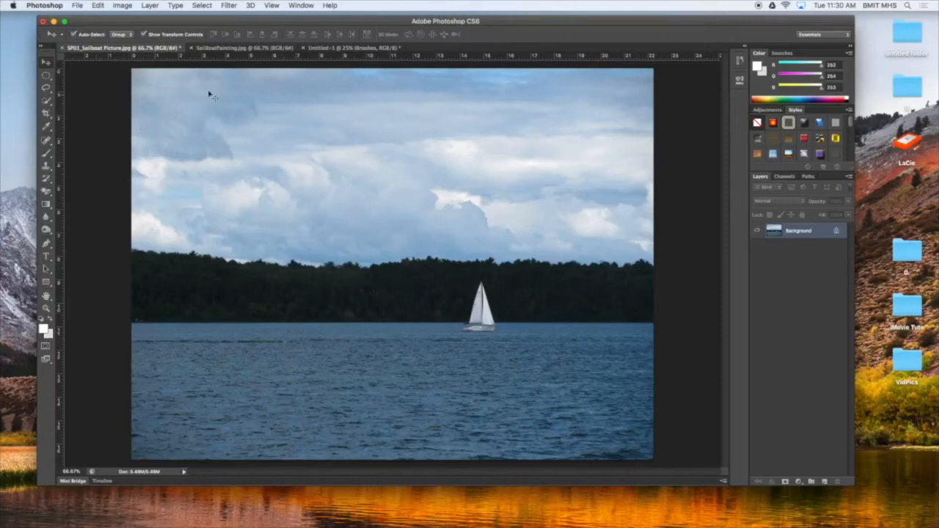
{"action": "left_click", "coordinate": [229, 49]}
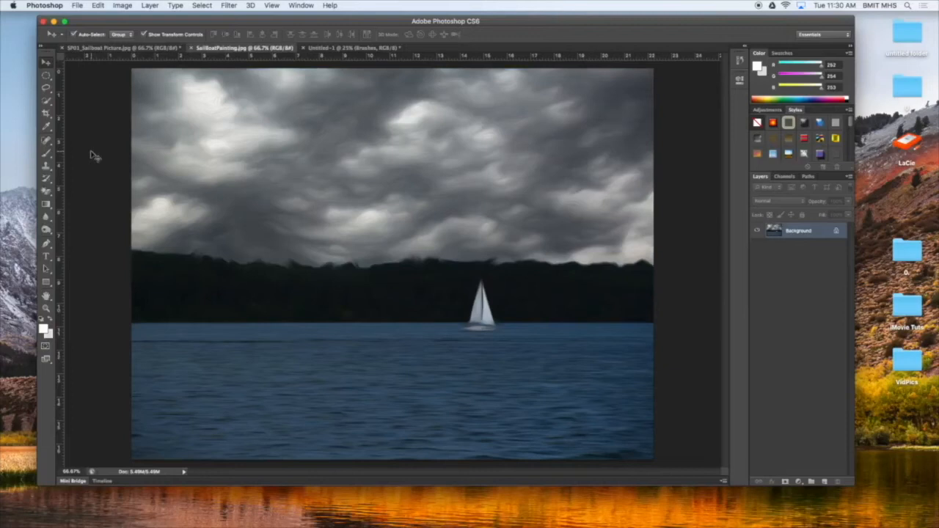
{"action": "left_click", "coordinate": [121, 48]}
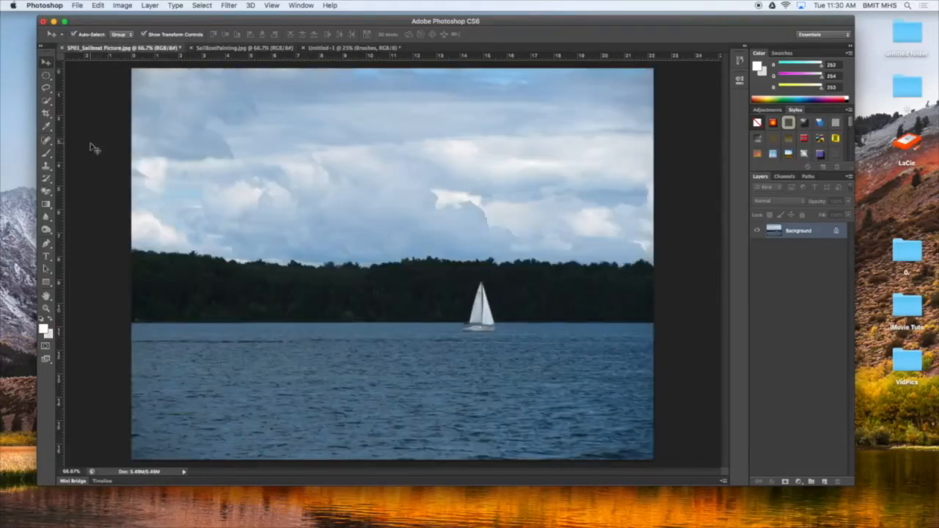
Convert the sailboat photo's Background into an editable layer named Sail Boat Pic
{"action": "double_click", "coordinate": [799, 231]}
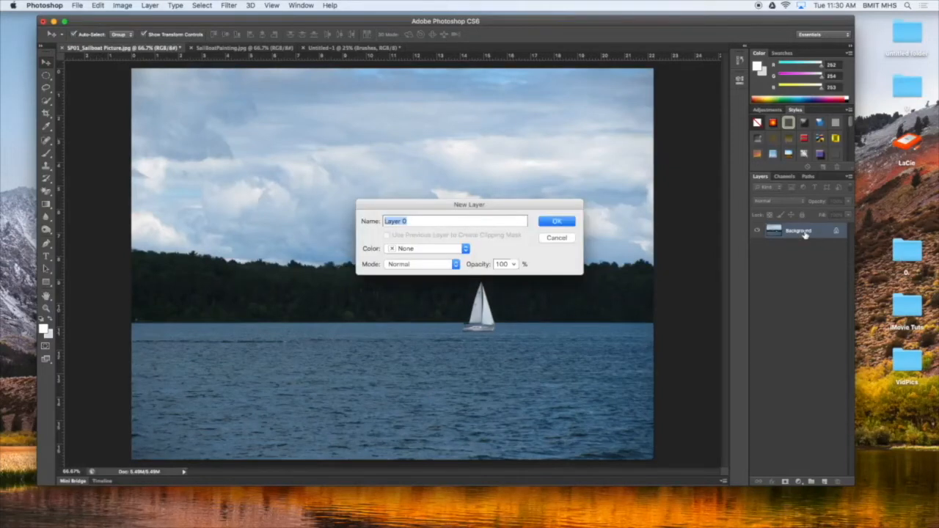
{"action": "type", "text": "Sail Boat Pic"}
{"action": "left_click", "coordinate": [563, 223]}
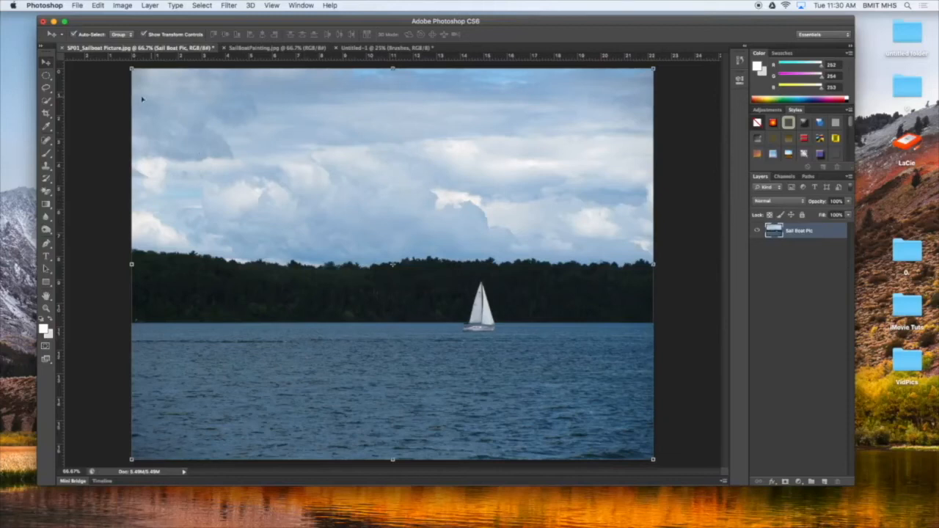
Select the whole sky above the treeline with the Quick Selection tool and delete it
{"action": "left_click", "coordinate": [47, 102]}
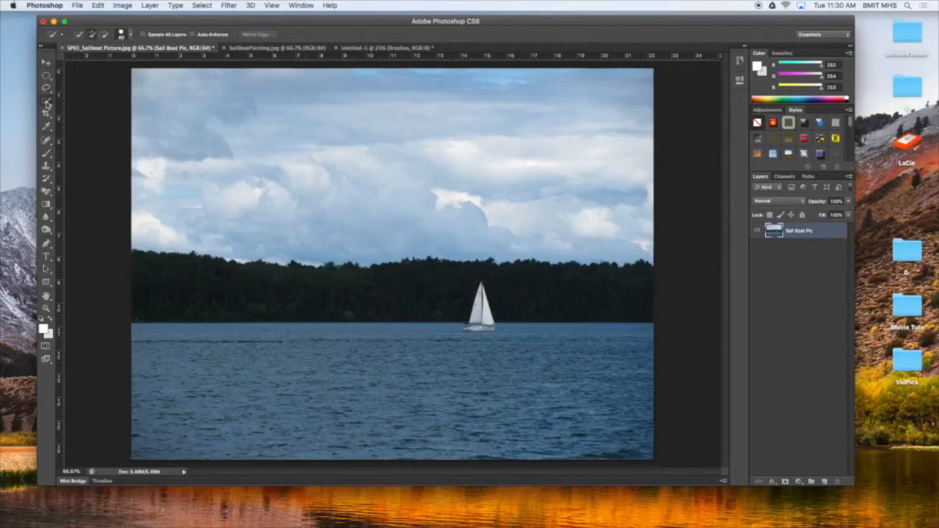
{"action": "mouse_move", "coordinate": [150, 169]}
{"action": "left_mouse_down"}
{"action": "mouse_move", "coordinate": [246, 197]}
{"action": "mouse_move", "coordinate": [459, 207]}
{"action": "mouse_move", "coordinate": [502, 199]}
{"action": "mouse_move", "coordinate": [536, 142]}
{"action": "mouse_move", "coordinate": [611, 99]}
{"action": "left_mouse_up"}
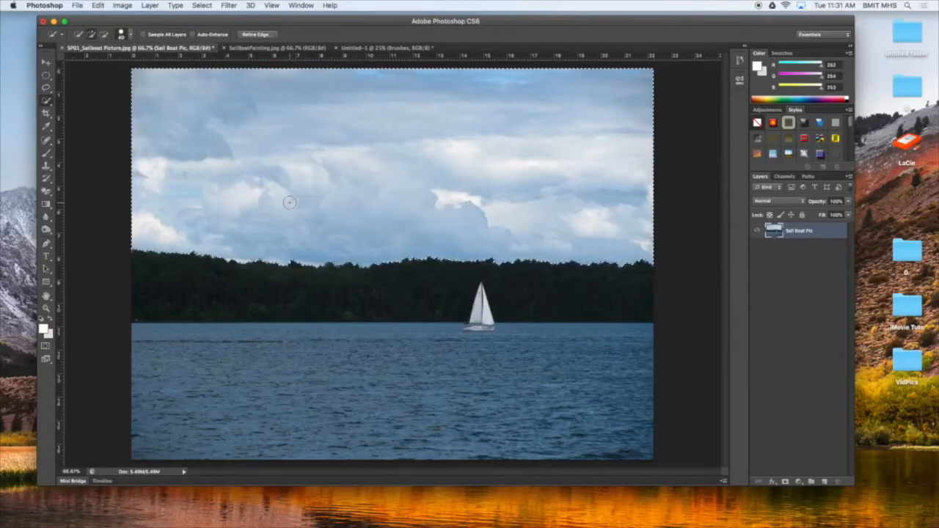
{"action": "key", "text": "Delete"}
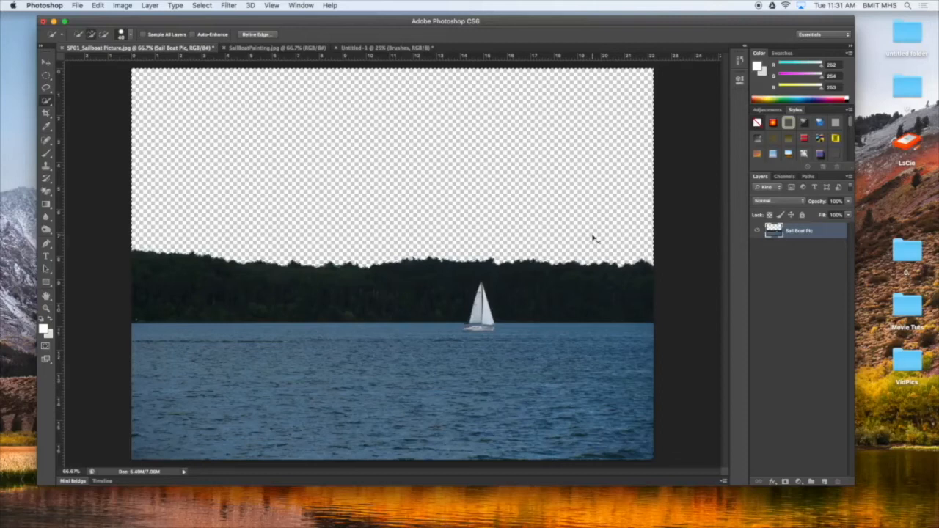
Open Refine Edge on the sky selection along the treeline and set its view mode to Overlay
{"action": "scroll", "coordinate": [594, 238], "scroll_direction": "up", "scroll_amount": 3}
{"action": "scroll", "coordinate": [594, 239], "scroll_direction": "up", "scroll_amount": 2}
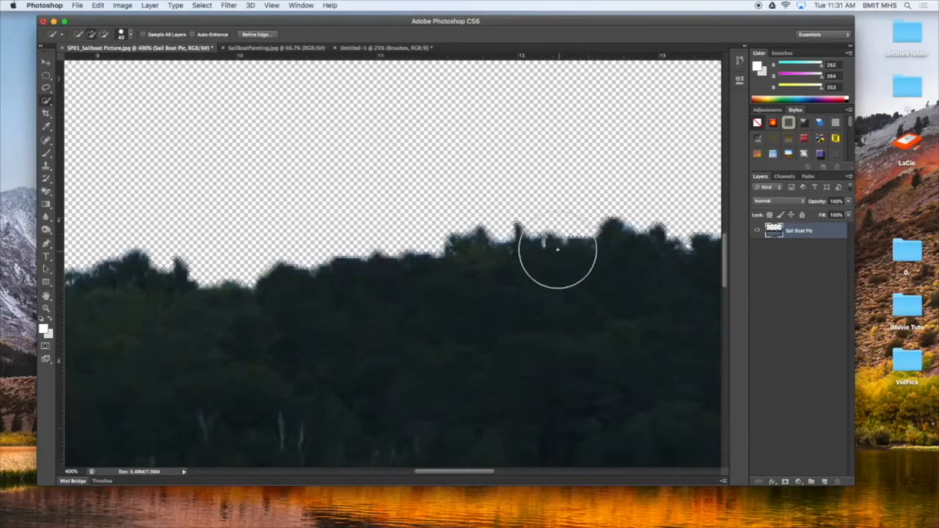
{"action": "left_click_drag", "start_coordinate": [480, 474], "coordinate": [436, 476]}
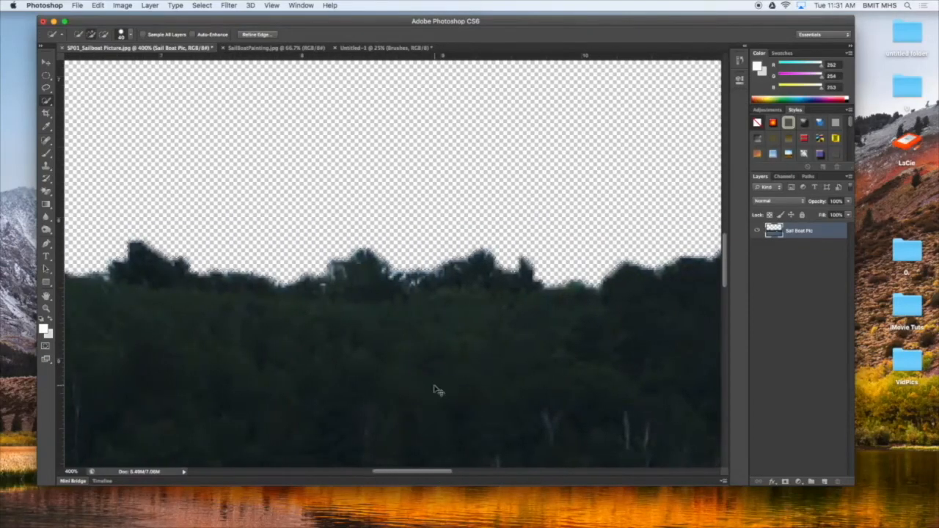
{"action": "key", "text": "super+minus"}
{"action": "key", "text": "super+minus"}
{"action": "key", "text": "super+minus"}
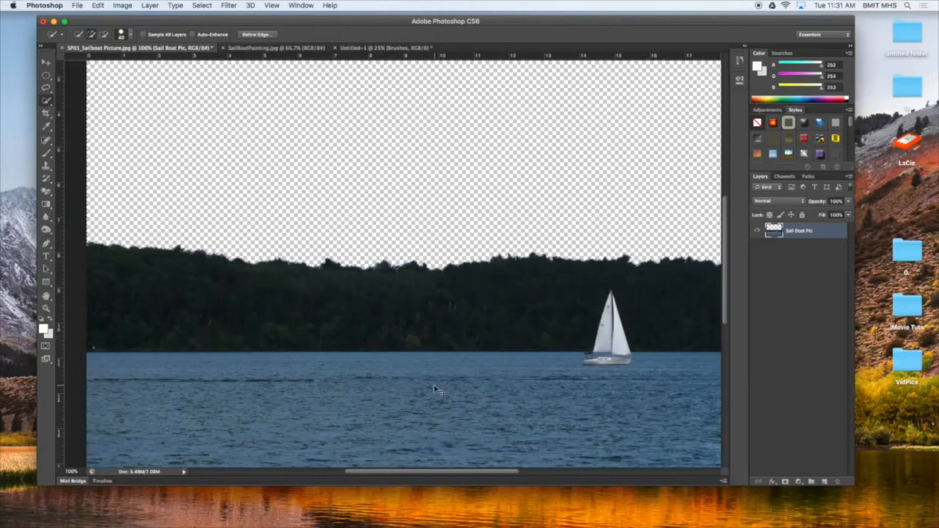
{"action": "key", "text": "alt+super+r"}
{"action": "left_click", "coordinate": [729, 371]}
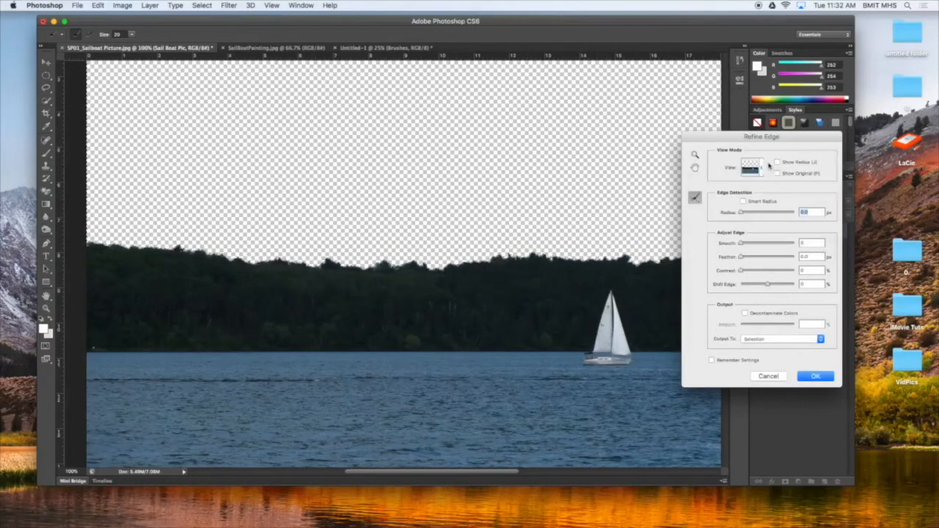
{"action": "left_click", "coordinate": [762, 169]}
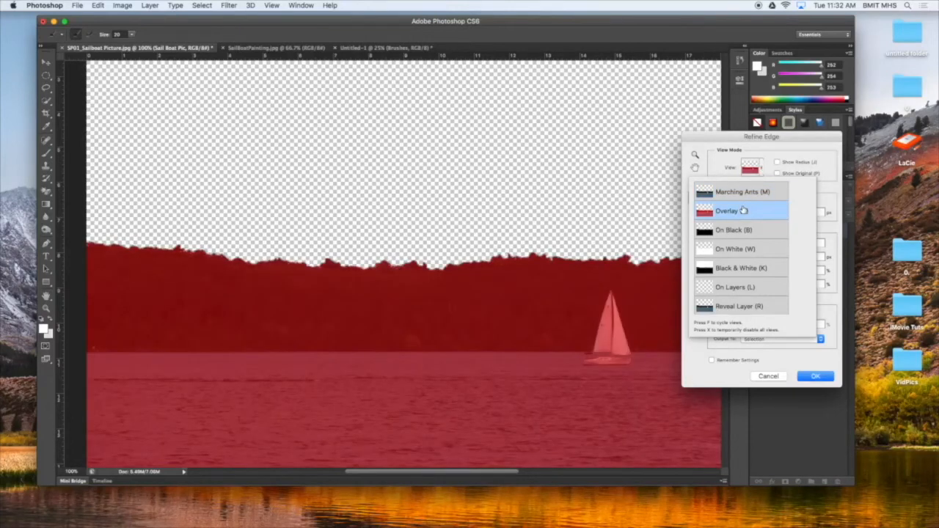
{"action": "left_click", "coordinate": [718, 166]}
{"action": "left_click_drag", "start_coordinate": [718, 139], "coordinate": [774, 141]}
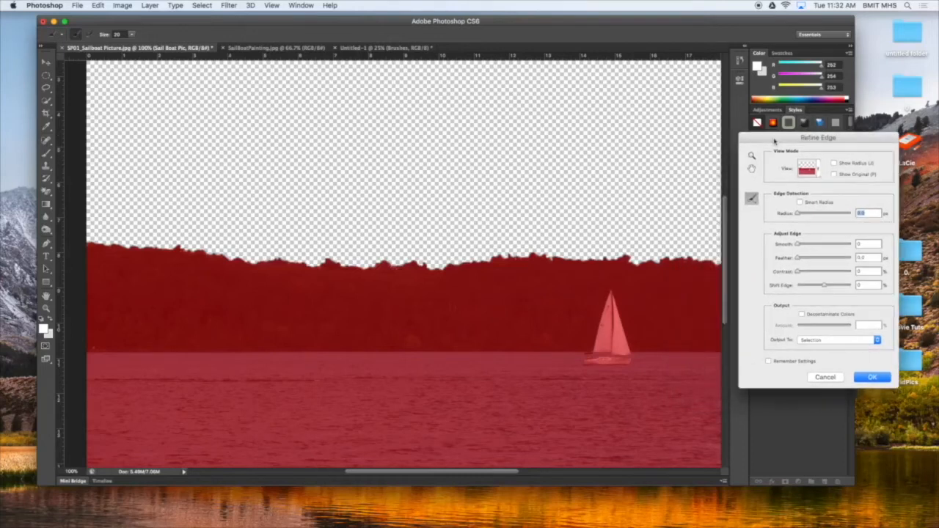
Brush along the treeline with the Refine Radius brush at size 30 and accept the refined selection
{"action": "left_click_drag", "start_coordinate": [481, 473], "coordinate": [559, 474]}
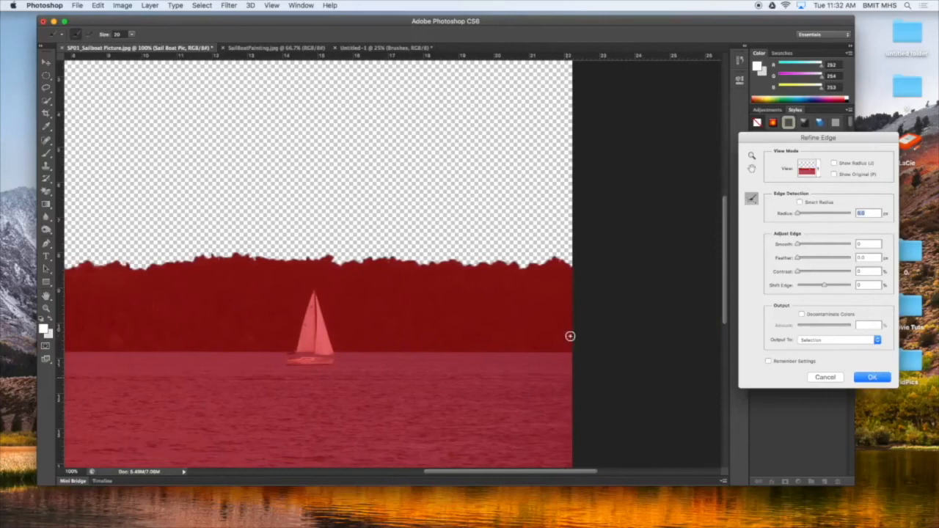
{"action": "key", "text": "bracketright"}
{"action": "key", "text": "bracketleft"}
{"action": "key", "text": "bracketright"}
{"action": "key", "text": "bracketright"}
{"action": "left_click_drag", "start_coordinate": [567, 264], "coordinate": [422, 258]}
{"action": "mouse_move", "coordinate": [436, 258]}
{"action": "left_mouse_down"}
{"action": "mouse_move", "coordinate": [213, 253]}
{"action": "mouse_move", "coordinate": [147, 265]}
{"action": "mouse_move", "coordinate": [102, 259]}
{"action": "mouse_move", "coordinate": [66, 270]}
{"action": "left_mouse_up"}
{"action": "left_click_drag", "start_coordinate": [458, 475], "coordinate": [362, 475]}
{"action": "left_click_drag", "start_coordinate": [573, 259], "coordinate": [477, 262]}
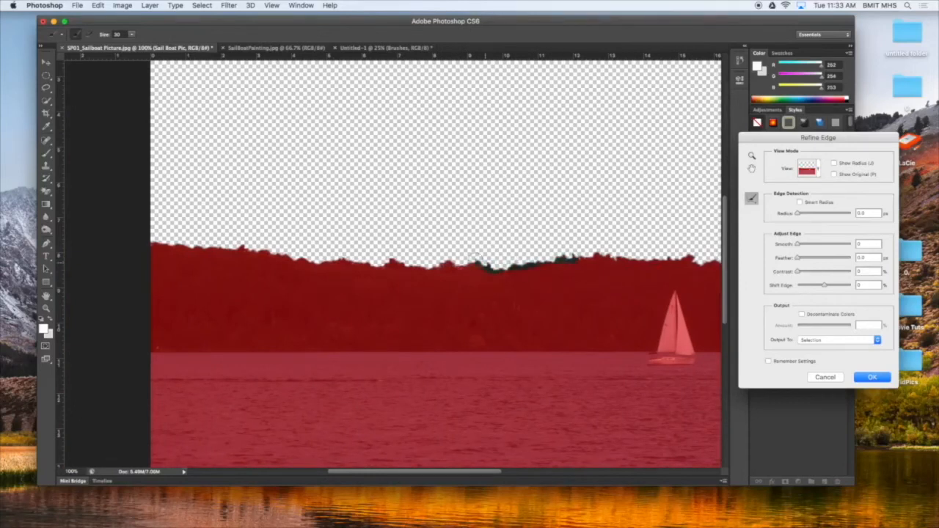
{"action": "key", "text": "super+minus"}
{"action": "key", "text": "super+minus"}
{"action": "left_click_drag", "start_coordinate": [860, 138], "coordinate": [771, 130]}
{"action": "left_click", "coordinate": [783, 369]}
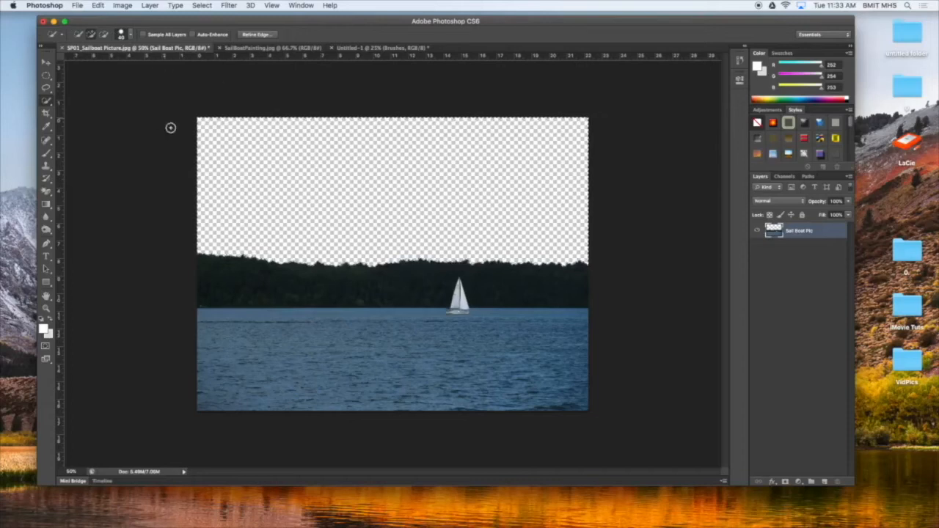
Place SP02_storm_clouds.jpg so it covers the whole canvas and move its layer below Sail Boat Pic
{"action": "left_click", "coordinate": [77, 5]}
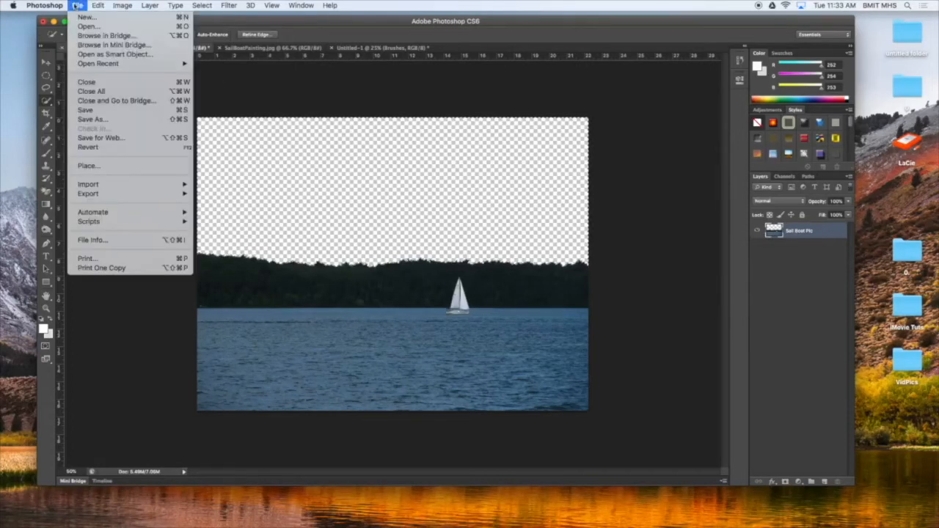
{"action": "left_click", "coordinate": [102, 168]}
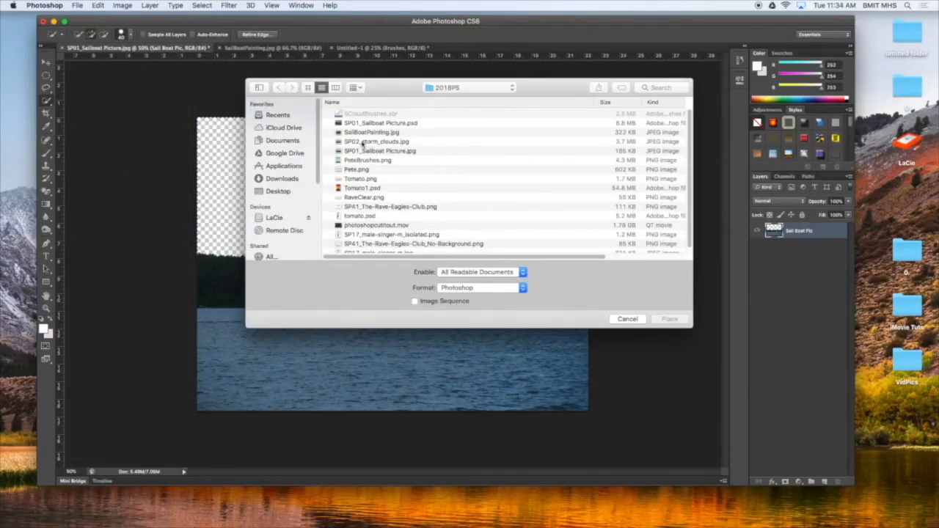
{"action": "left_click", "coordinate": [362, 142]}
{"action": "left_click", "coordinate": [671, 318]}
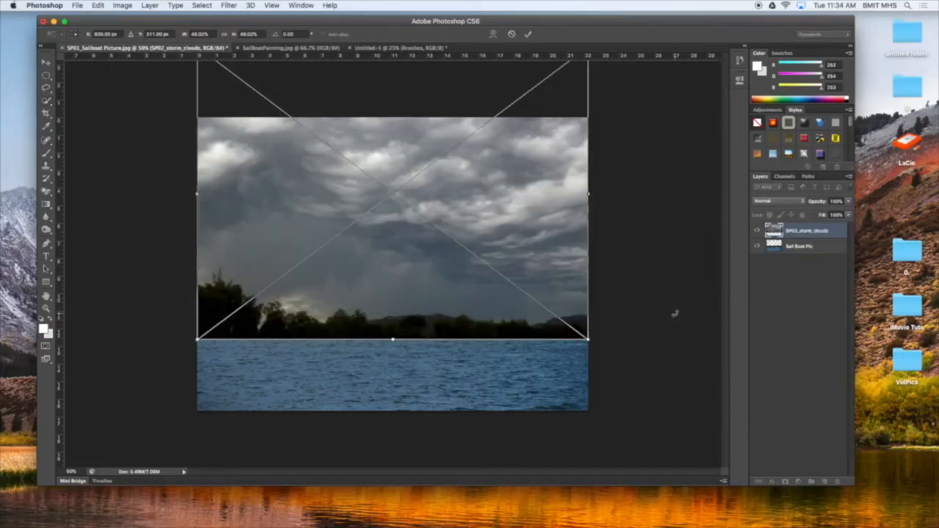
{"action": "left_click_drag", "start_coordinate": [517, 238], "coordinate": [518, 310]}
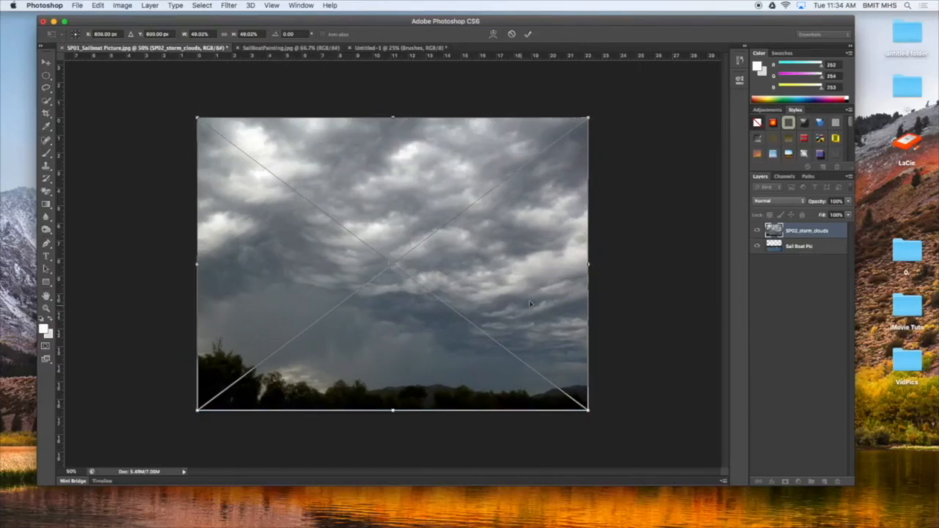
{"action": "left_click", "coordinate": [528, 34]}
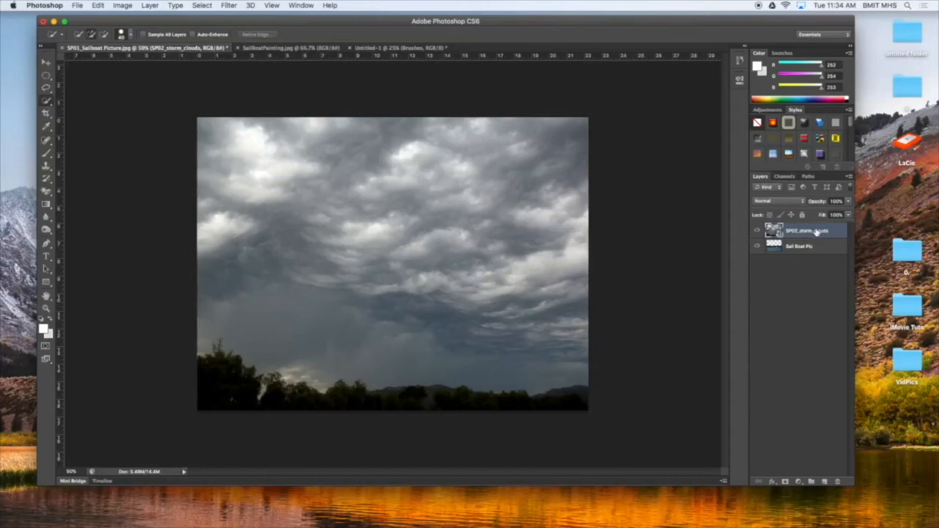
{"action": "left_click_drag", "start_coordinate": [816, 233], "coordinate": [812, 253]}
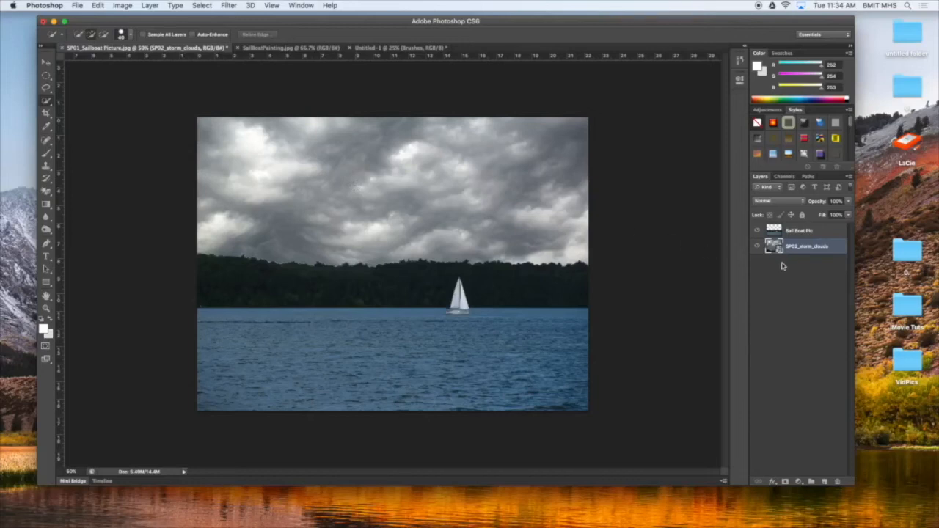
Darken the midtones with a Curves adjustment layer above Sail Boat Pic and merge all visible layers
{"action": "left_click", "coordinate": [800, 232]}
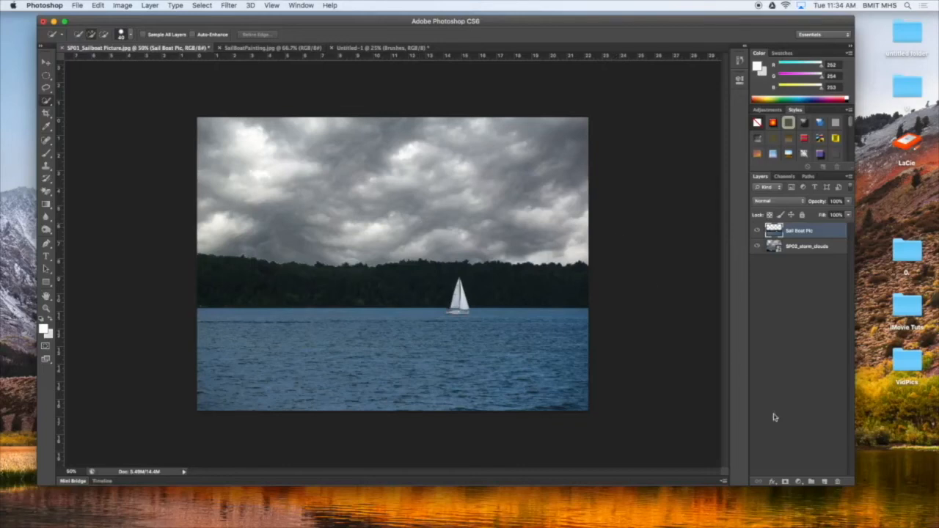
{"action": "left_click", "coordinate": [798, 481]}
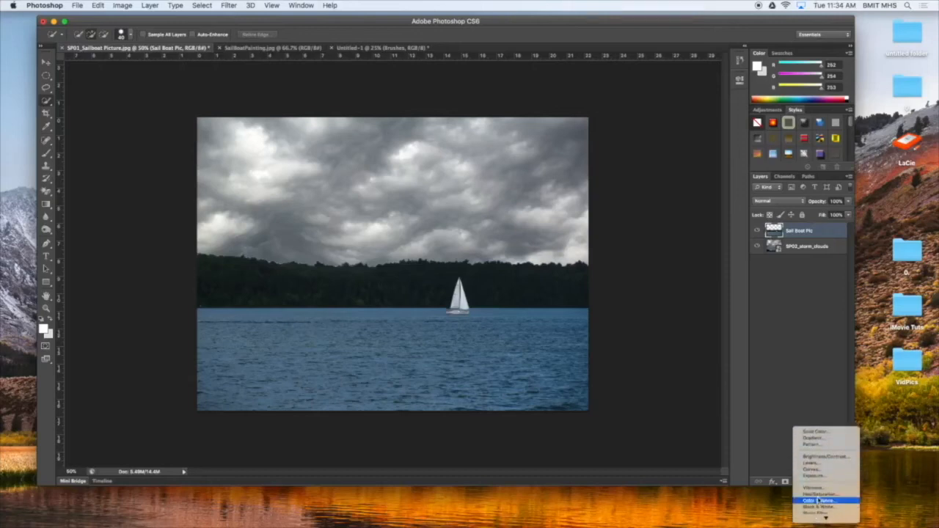
{"action": "left_click", "coordinate": [818, 474]}
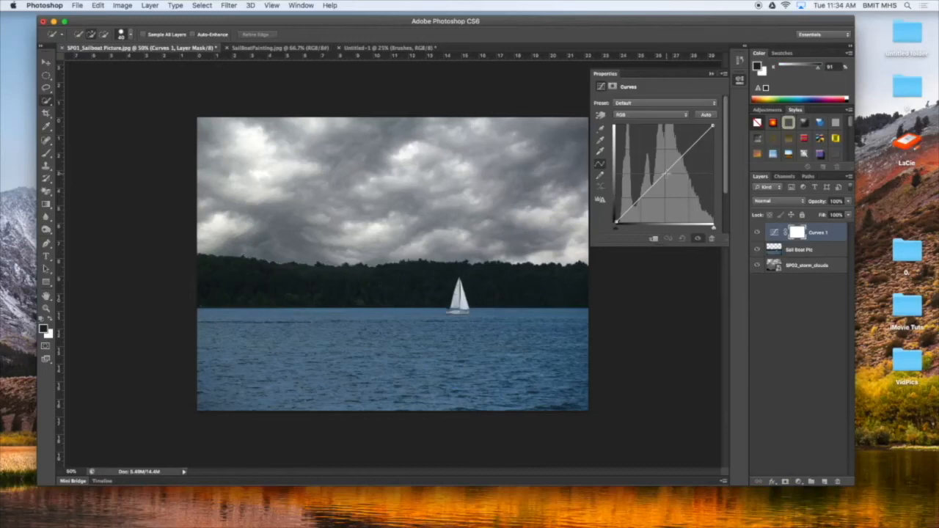
{"action": "mouse_move", "coordinate": [664, 172]}
{"action": "left_mouse_down"}
{"action": "mouse_move", "coordinate": [645, 157]}
{"action": "mouse_move", "coordinate": [671, 178]}
{"action": "left_mouse_up"}
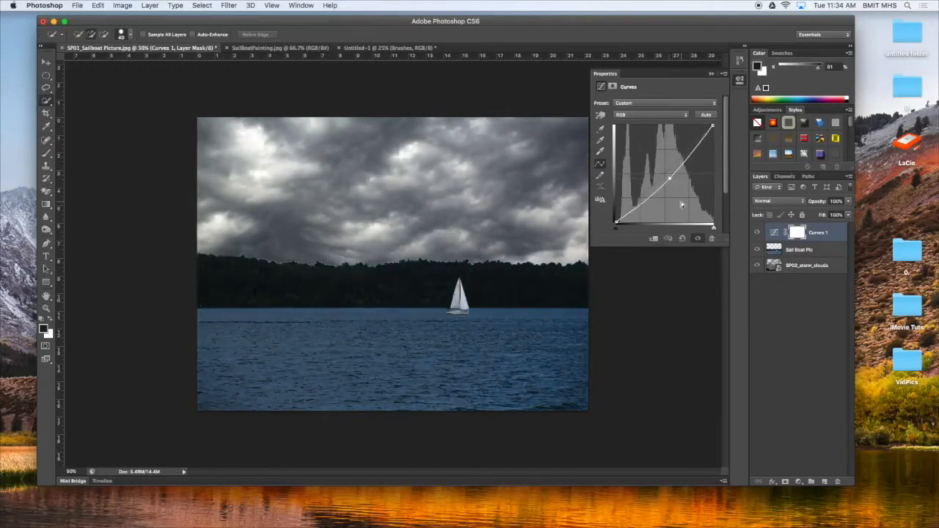
{"action": "left_click", "coordinate": [711, 74]}
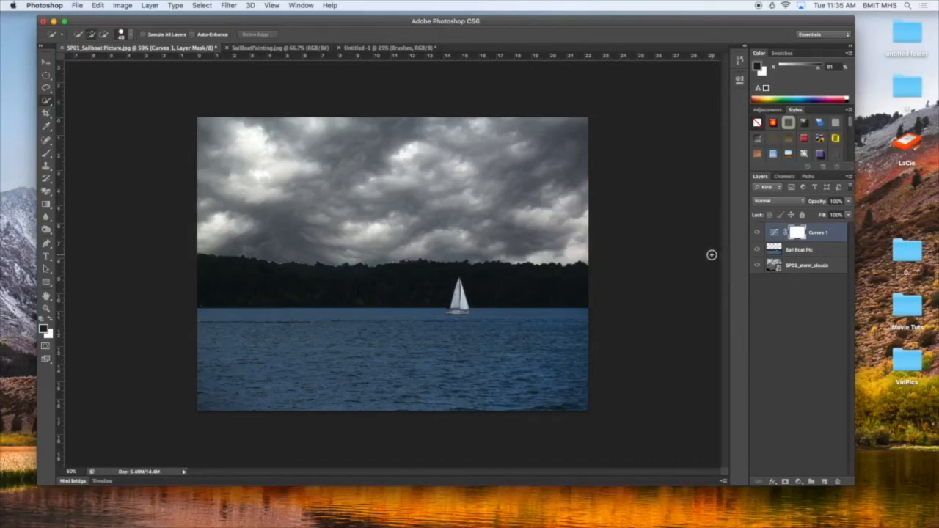
{"action": "left_click", "coordinate": [150, 6]}
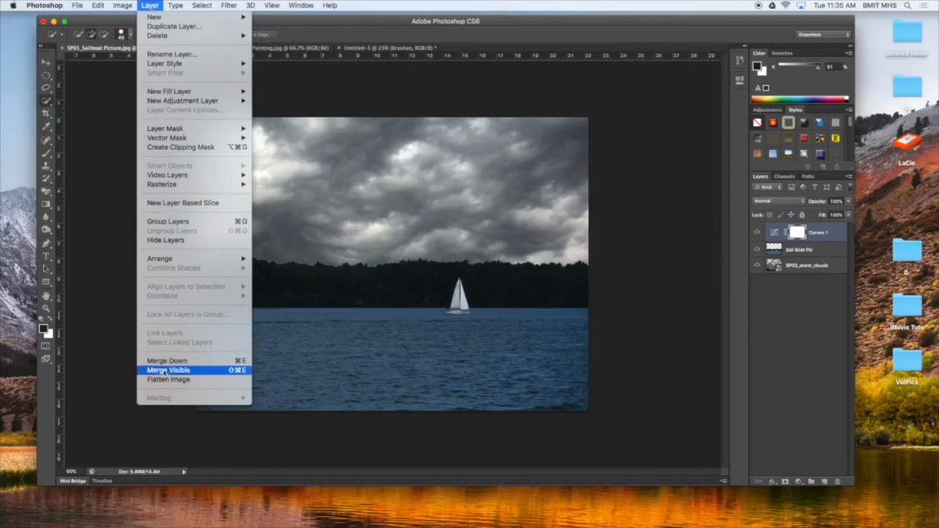
{"action": "left_click", "coordinate": [168, 370]}
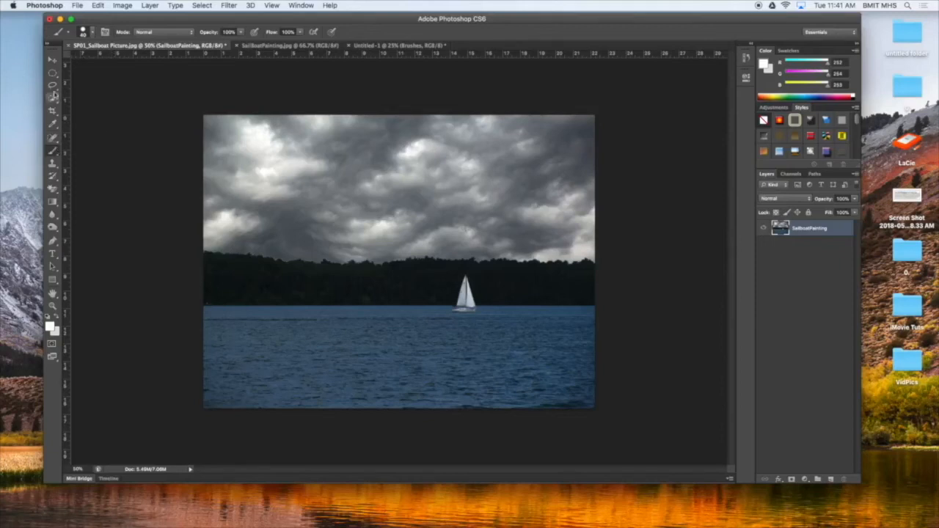
Choose the Mixer Brush tool with a bristle tip and set its size to 35 px
{"action": "left_click", "coordinate": [53, 150]}
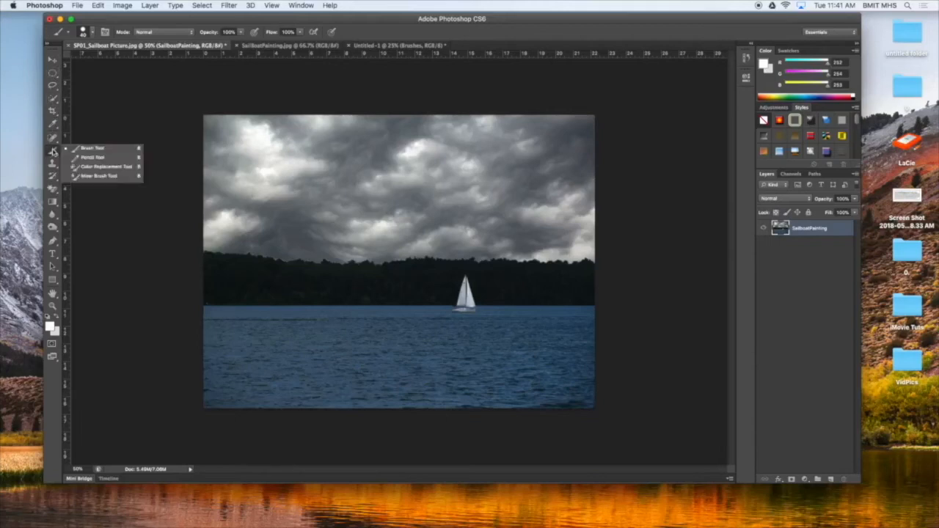
{"action": "left_click", "coordinate": [100, 178]}
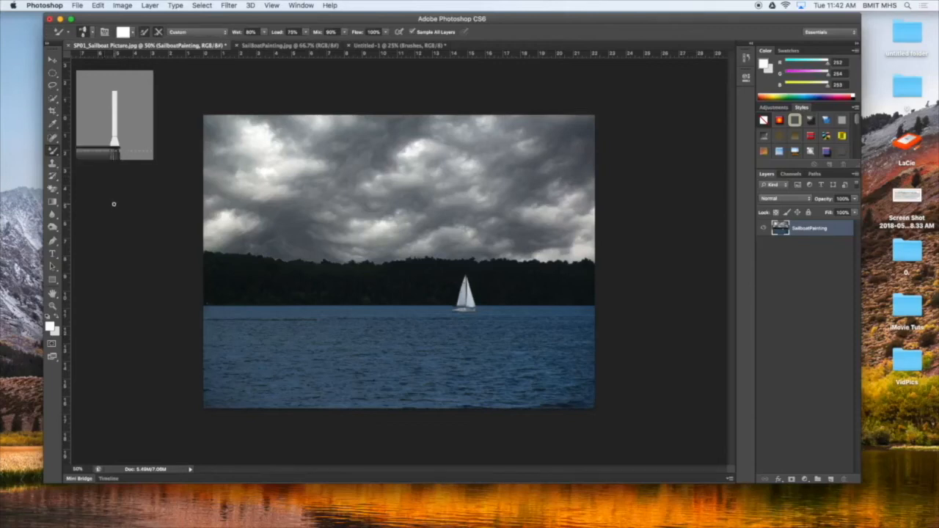
{"action": "left_click", "coordinate": [91, 32]}
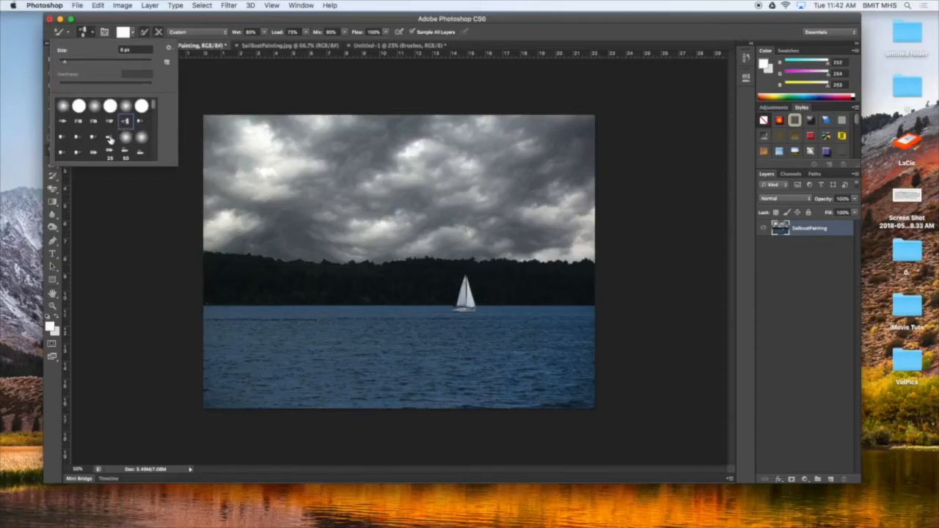
{"action": "left_click", "coordinate": [110, 138]}
{"action": "left_click", "coordinate": [125, 123]}
{"action": "left_click", "coordinate": [134, 49]}
{"action": "type", "text": "25"}
{"action": "left_click", "coordinate": [115, 51]}
{"action": "type", "text": "35"}
{"action": "key", "text": "Return"}
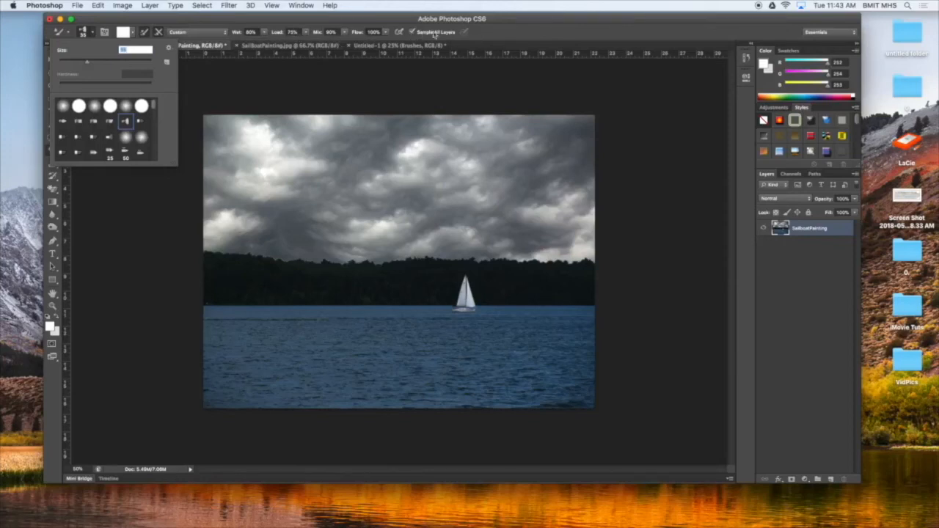
{"action": "key", "text": "Return"}
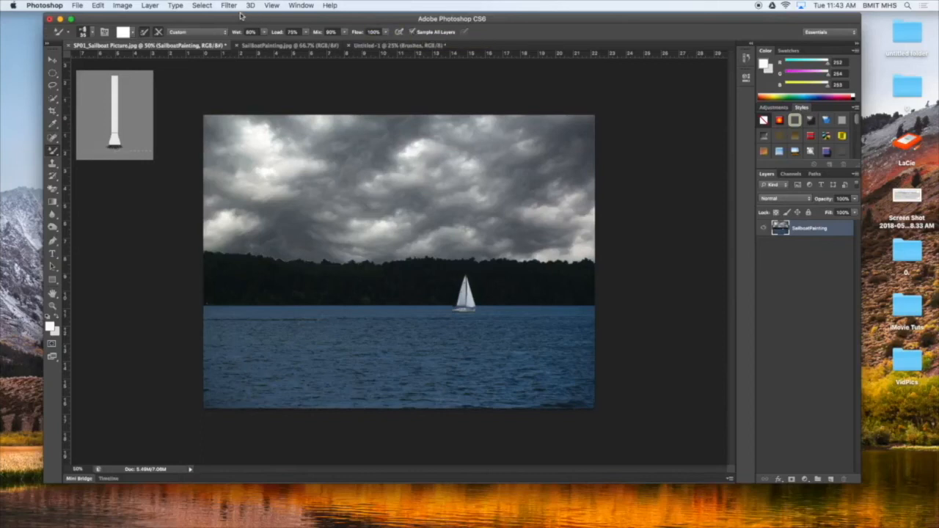
Create a new layer named OilPaint above the SailboatPainting layer
{"action": "left_click", "coordinate": [150, 6]}
{"action": "mouse_move", "coordinate": [154, 16]}
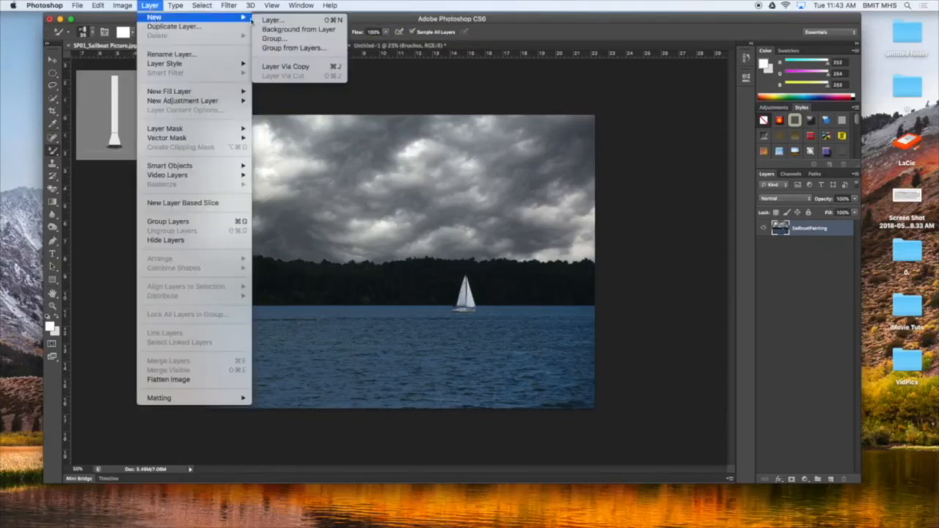
{"action": "left_click", "coordinate": [270, 21]}
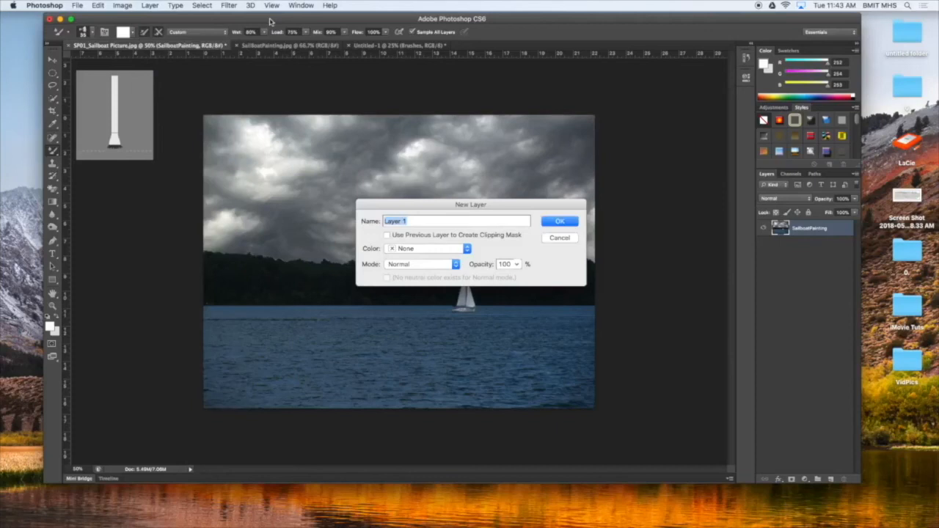
{"action": "type", "text": "Oil"}
{"action": "left_click", "coordinate": [559, 221]}
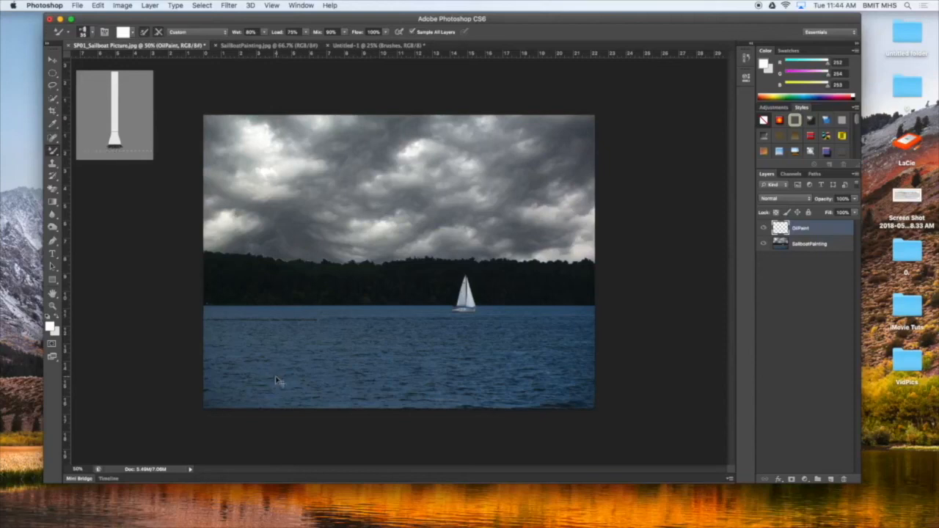
Paint over the bright clouds in the upper-left part of the sky with the Mixer Brush on the OilPaint layer
{"action": "key", "text": "super+plus"}
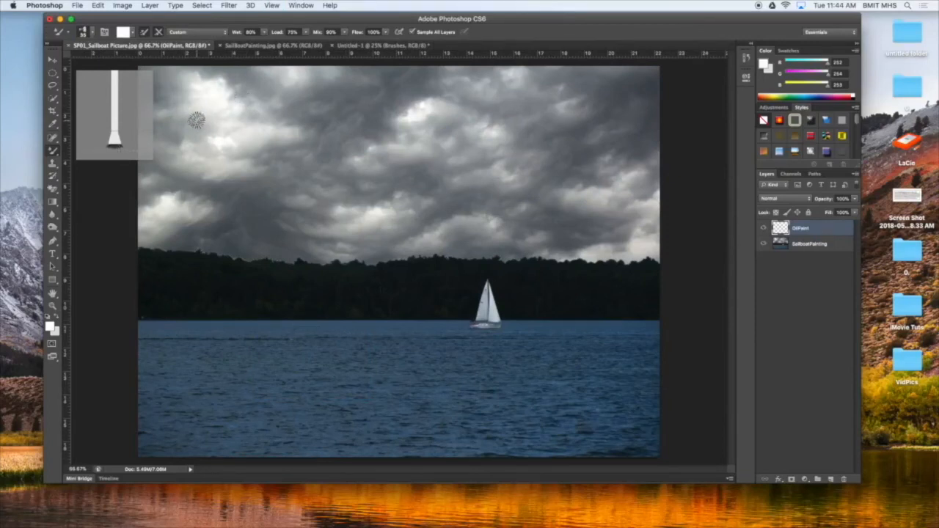
{"action": "mouse_move", "coordinate": [197, 119]}
{"action": "left_mouse_down"}
{"action": "mouse_move", "coordinate": [215, 144]}
{"action": "mouse_move", "coordinate": [209, 138]}
{"action": "mouse_move", "coordinate": [227, 129]}
{"action": "mouse_move", "coordinate": [232, 138]}
{"action": "mouse_move", "coordinate": [228, 154]}
{"action": "mouse_move", "coordinate": [205, 155]}
{"action": "mouse_move", "coordinate": [216, 150]}
{"action": "mouse_move", "coordinate": [215, 166]}
{"action": "mouse_move", "coordinate": [244, 141]}
{"action": "mouse_move", "coordinate": [278, 132]}
{"action": "mouse_move", "coordinate": [276, 149]}
{"action": "mouse_move", "coordinate": [312, 136]}
{"action": "mouse_move", "coordinate": [279, 128]}
{"action": "mouse_move", "coordinate": [302, 119]}
{"action": "mouse_move", "coordinate": [273, 117]}
{"action": "mouse_move", "coordinate": [289, 111]}
{"action": "mouse_move", "coordinate": [255, 114]}
{"action": "mouse_move", "coordinate": [279, 106]}
{"action": "mouse_move", "coordinate": [239, 103]}
{"action": "mouse_move", "coordinate": [258, 93]}
{"action": "mouse_move", "coordinate": [231, 95]}
{"action": "mouse_move", "coordinate": [258, 87]}
{"action": "mouse_move", "coordinate": [248, 85]}
{"action": "mouse_move", "coordinate": [266, 94]}
{"action": "mouse_move", "coordinate": [276, 88]}
{"action": "mouse_move", "coordinate": [262, 81]}
{"action": "mouse_move", "coordinate": [268, 74]}
{"action": "mouse_move", "coordinate": [219, 76]}
{"action": "left_mouse_up"}
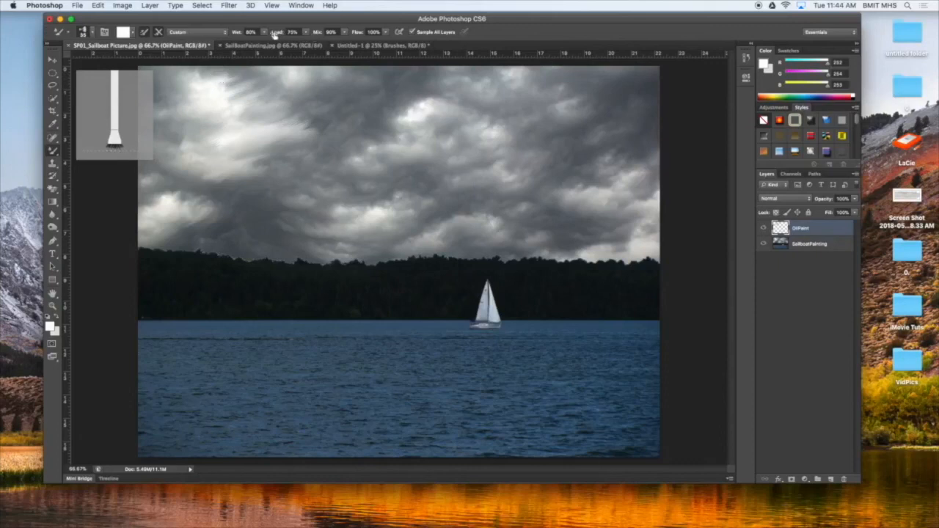
Set the Mixer Brush to 33% Wet and 47% Load, and blend the left part of the sky and the water below the sailboat
{"action": "left_click_drag", "start_coordinate": [268, 46], "coordinate": [298, 46]}
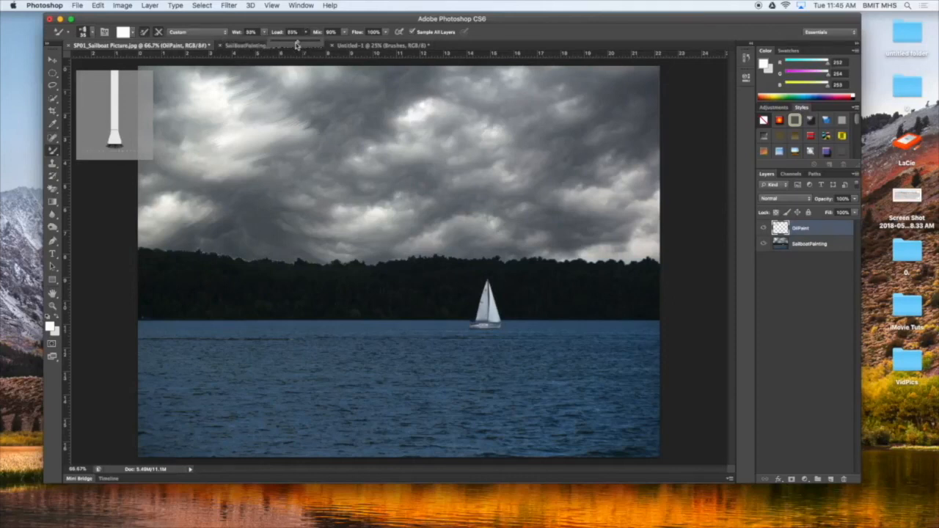
{"action": "left_click", "coordinate": [253, 187]}
{"action": "mouse_move", "coordinate": [253, 188]}
{"action": "left_mouse_down"}
{"action": "mouse_move", "coordinate": [254, 214]}
{"action": "mouse_move", "coordinate": [267, 215]}
{"action": "mouse_move", "coordinate": [269, 228]}
{"action": "mouse_move", "coordinate": [286, 219]}
{"action": "mouse_move", "coordinate": [296, 234]}
{"action": "mouse_move", "coordinate": [311, 223]}
{"action": "mouse_move", "coordinate": [334, 229]}
{"action": "left_mouse_up"}
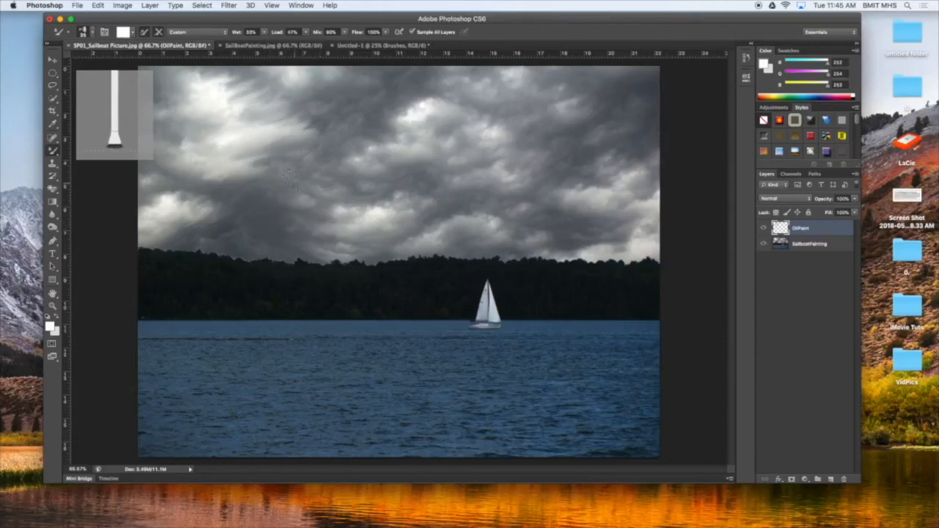
{"action": "left_click_drag", "start_coordinate": [267, 171], "coordinate": [264, 167]}
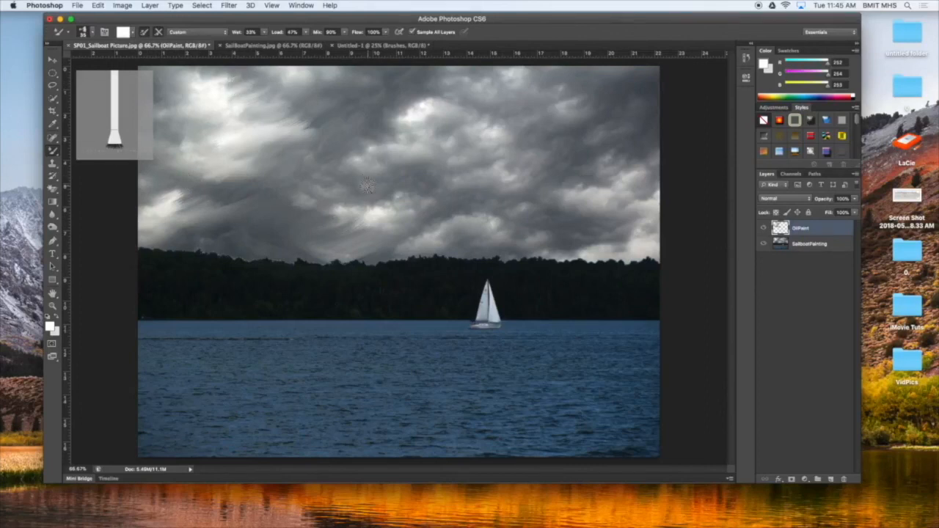
{"action": "mouse_move", "coordinate": [463, 337]}
{"action": "left_mouse_down"}
{"action": "mouse_move", "coordinate": [483, 379]}
{"action": "mouse_move", "coordinate": [462, 390]}
{"action": "mouse_move", "coordinate": [461, 402]}
{"action": "mouse_move", "coordinate": [431, 404]}
{"action": "mouse_move", "coordinate": [451, 389]}
{"action": "mouse_move", "coordinate": [446, 358]}
{"action": "left_mouse_up"}
Choose a different bristle tip for fine work on the sailboat and set its size to 7 px
{"action": "key", "text": "super+equal"}
{"action": "key", "text": "super+equal"}
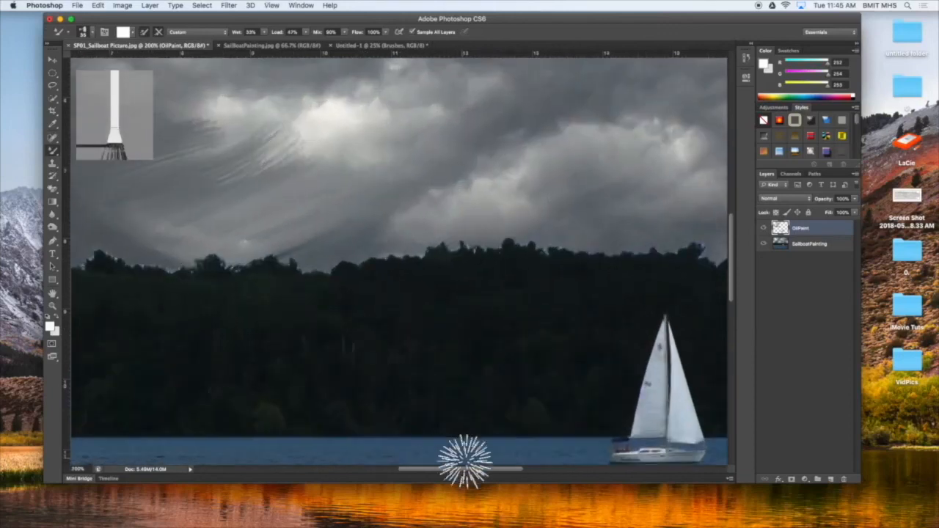
{"action": "left_click_drag", "start_coordinate": [481, 470], "coordinate": [517, 472]}
{"action": "left_click_drag", "start_coordinate": [732, 253], "coordinate": [731, 267]}
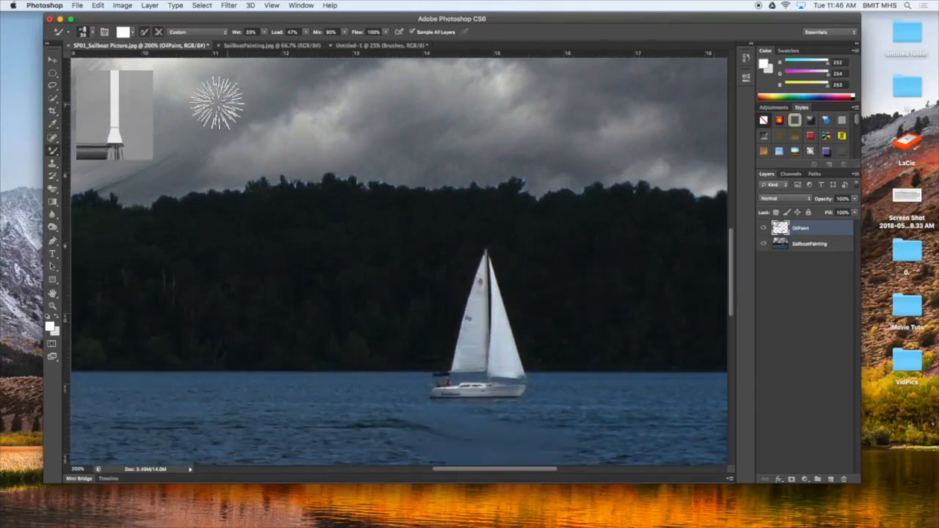
{"action": "left_click", "coordinate": [93, 33]}
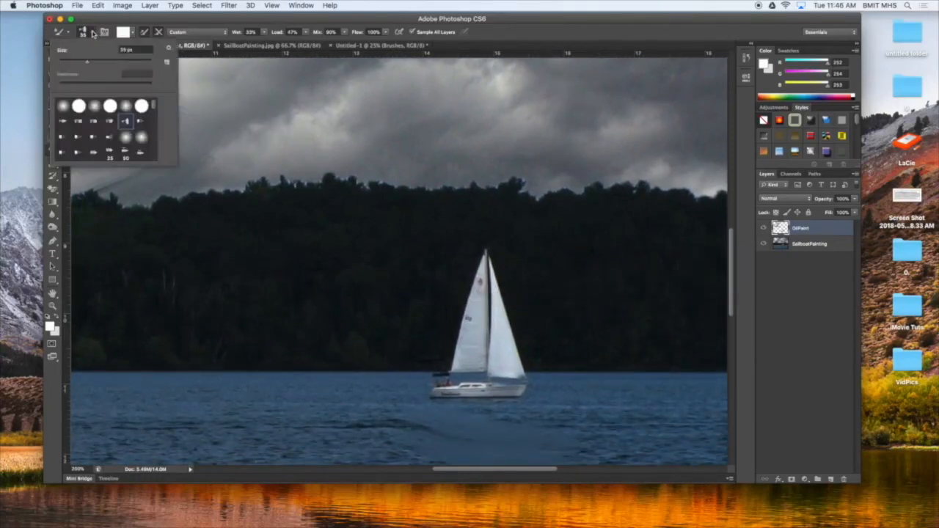
{"action": "left_click", "coordinate": [110, 122]}
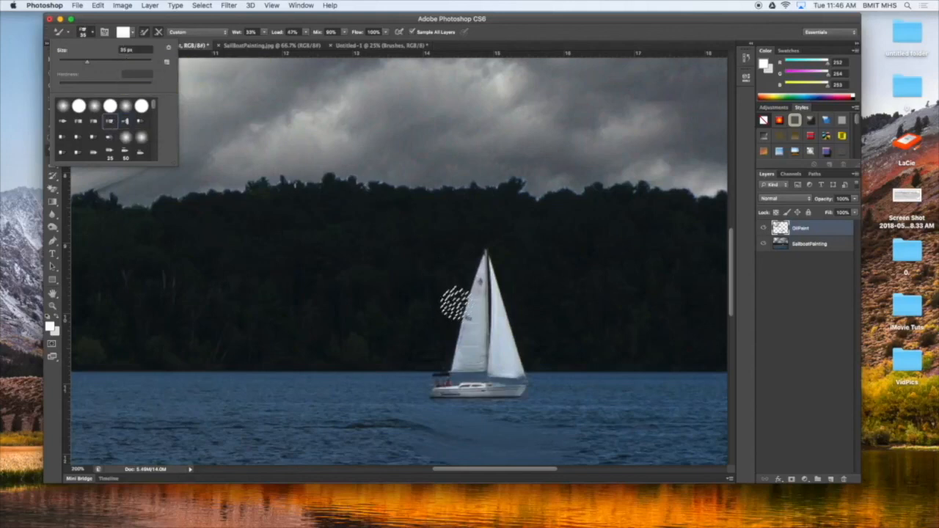
{"action": "left_click_drag", "start_coordinate": [136, 49], "coordinate": [116, 47]}
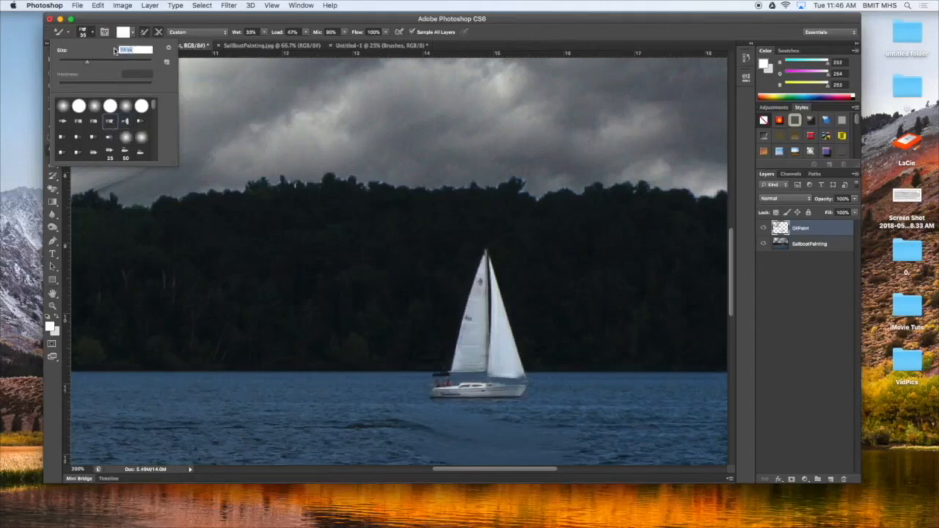
{"action": "type", "text": "15"}
{"action": "type", "text": "7"}
{"action": "key", "text": "Return"}
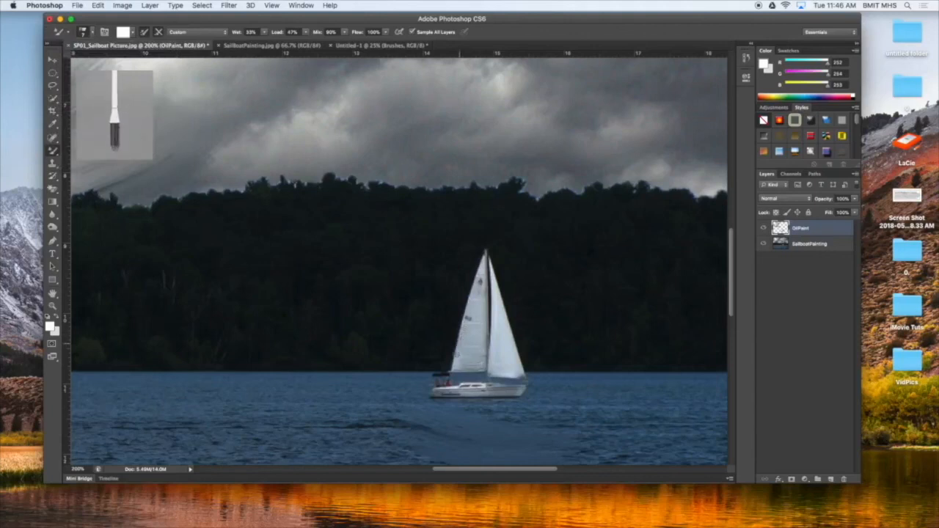
Paint over the sailboat's left sail with the Mixer Brush and step back two history states to remove the strokes near its tip
{"action": "mouse_move", "coordinate": [454, 363]}
{"action": "left_mouse_down"}
{"action": "mouse_move", "coordinate": [454, 371]}
{"action": "mouse_move", "coordinate": [480, 368]}
{"action": "mouse_move", "coordinate": [482, 351]}
{"action": "mouse_move", "coordinate": [469, 357]}
{"action": "mouse_move", "coordinate": [478, 295]}
{"action": "left_mouse_up"}
{"action": "left_click_drag", "start_coordinate": [482, 261], "coordinate": [478, 286]}
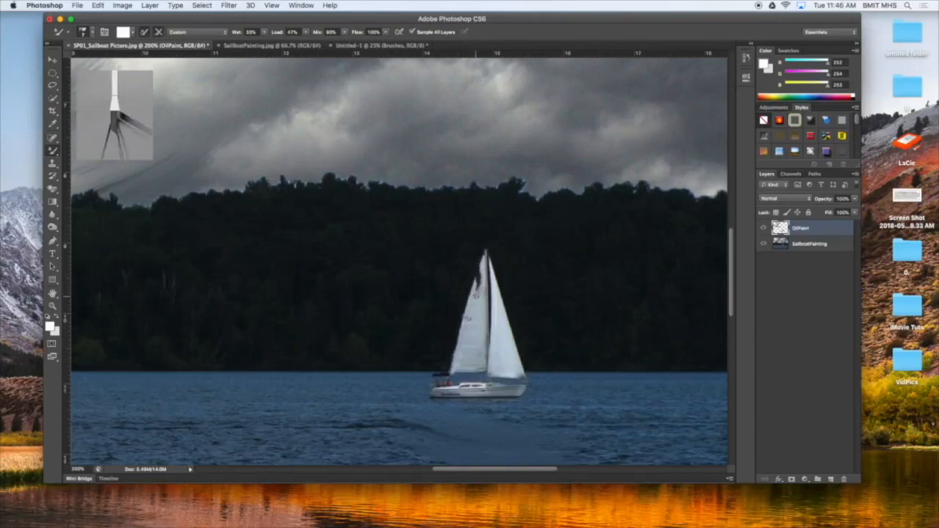
{"action": "left_click", "coordinate": [99, 6]}
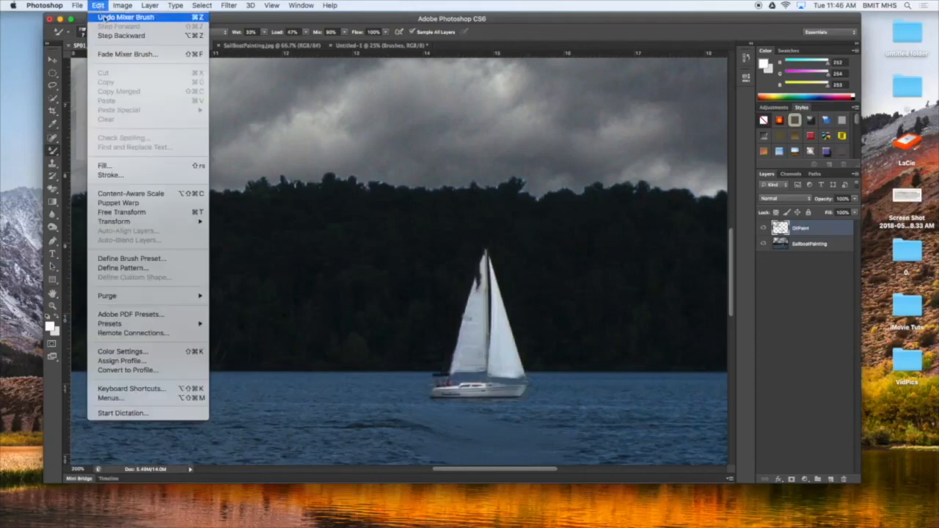
{"action": "left_click", "coordinate": [111, 37]}
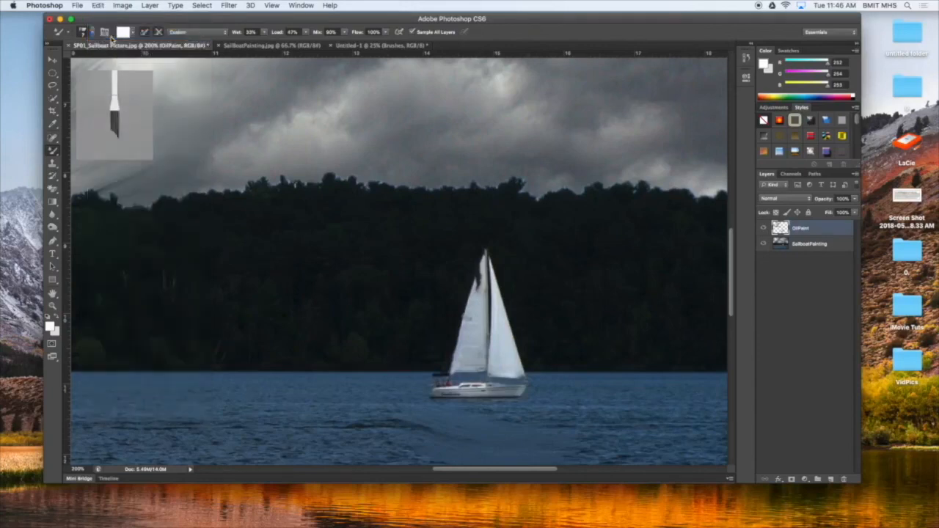
{"action": "left_click", "coordinate": [98, 6]}
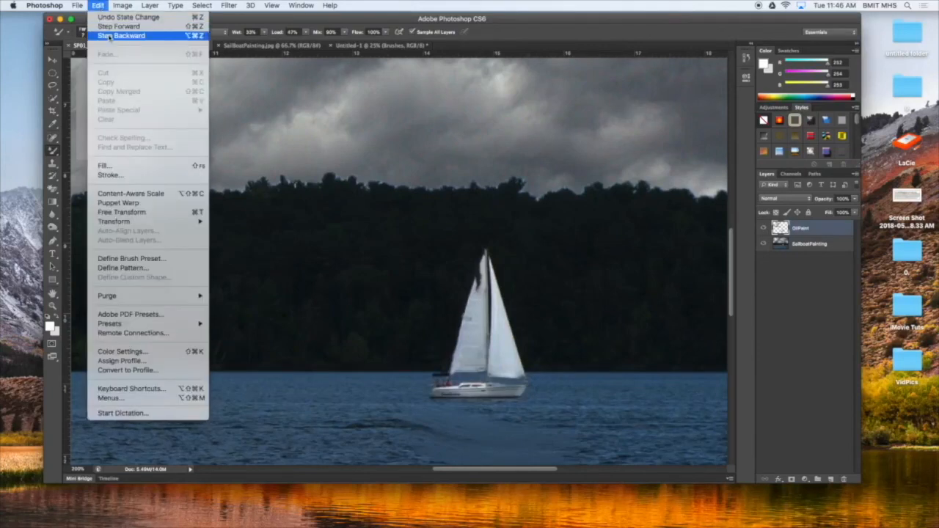
{"action": "left_click", "coordinate": [111, 35]}
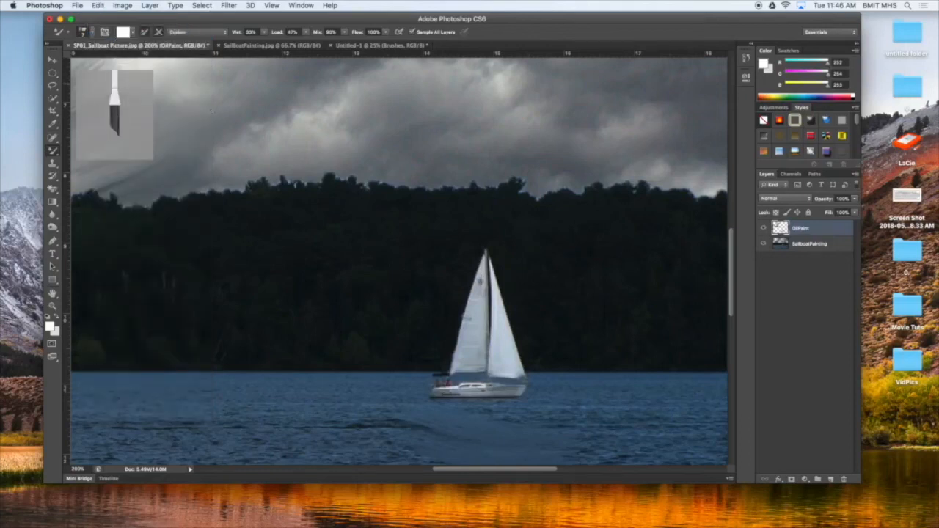
Blend both sails and the hull of the sailboat with small Mixer Brush strokes
{"action": "mouse_move", "coordinate": [480, 281]}
{"action": "left_mouse_down"}
{"action": "mouse_move", "coordinate": [484, 255]}
{"action": "mouse_move", "coordinate": [506, 362]}
{"action": "mouse_move", "coordinate": [481, 386]}
{"action": "mouse_move", "coordinate": [464, 389]}
{"action": "left_mouse_up"}
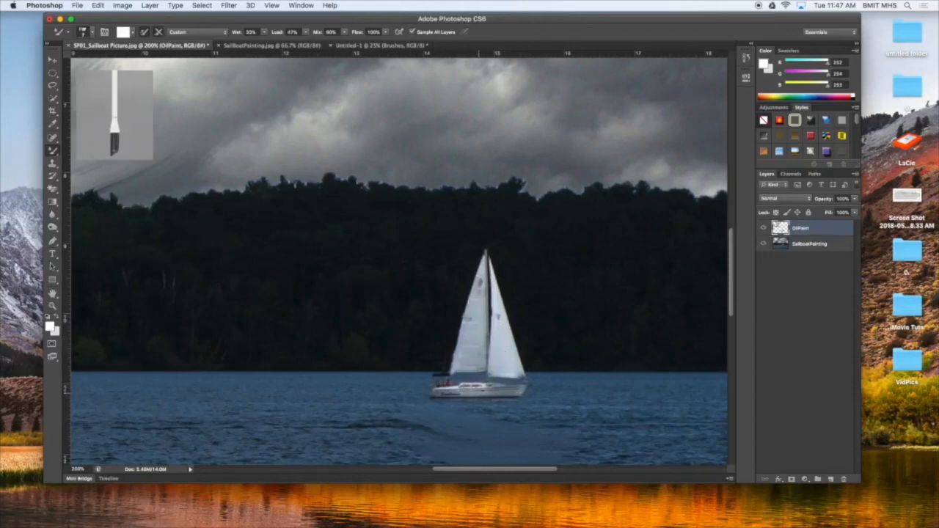
{"action": "mouse_move", "coordinate": [442, 393]}
{"action": "left_mouse_down"}
{"action": "mouse_move", "coordinate": [438, 384]}
{"action": "mouse_move", "coordinate": [470, 393]}
{"action": "left_mouse_up"}
{"action": "mouse_move", "coordinate": [516, 361]}
{"action": "left_mouse_down"}
{"action": "mouse_move", "coordinate": [502, 318]}
{"action": "mouse_move", "coordinate": [466, 348]}
{"action": "mouse_move", "coordinate": [497, 337]}
{"action": "left_mouse_up"}
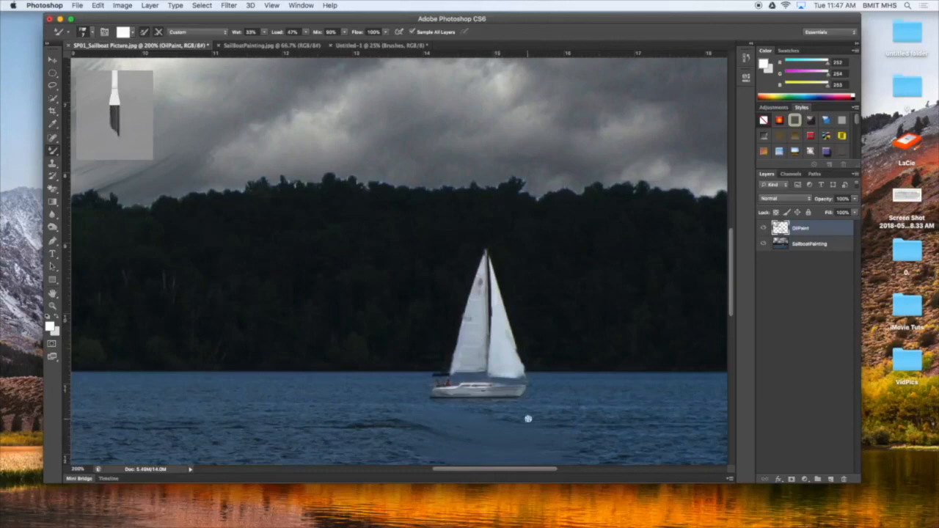
Choose the Move tool and switch to the SailboatPainting.jpg document to compare the whole picture with its painted version
{"action": "key", "text": "super+minus"}
{"action": "key", "text": "super+minus"}
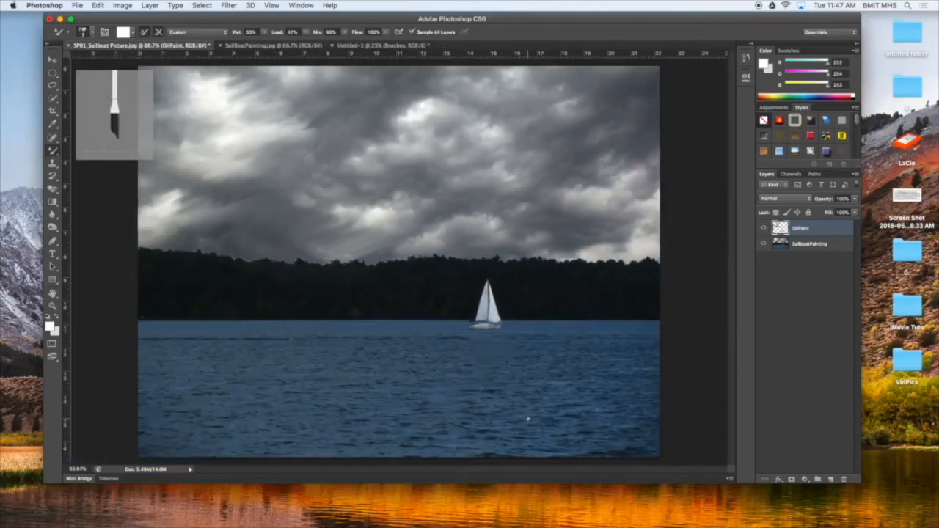
{"action": "left_click", "coordinate": [468, 307]}
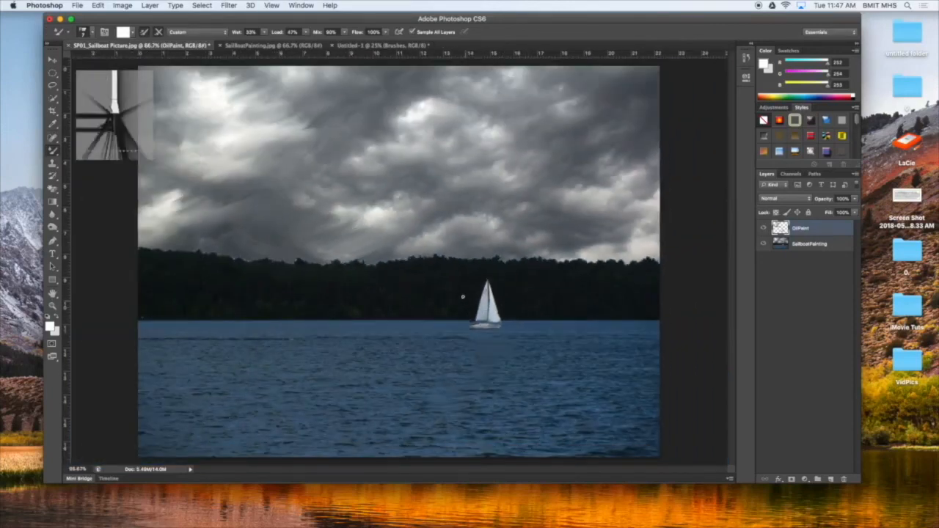
{"action": "left_click", "coordinate": [291, 152]}
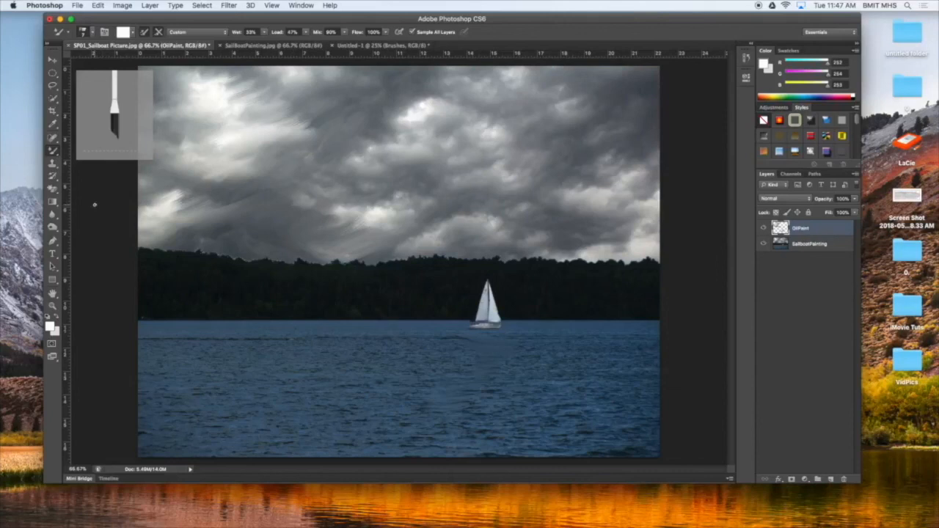
{"action": "left_click", "coordinate": [52, 60]}
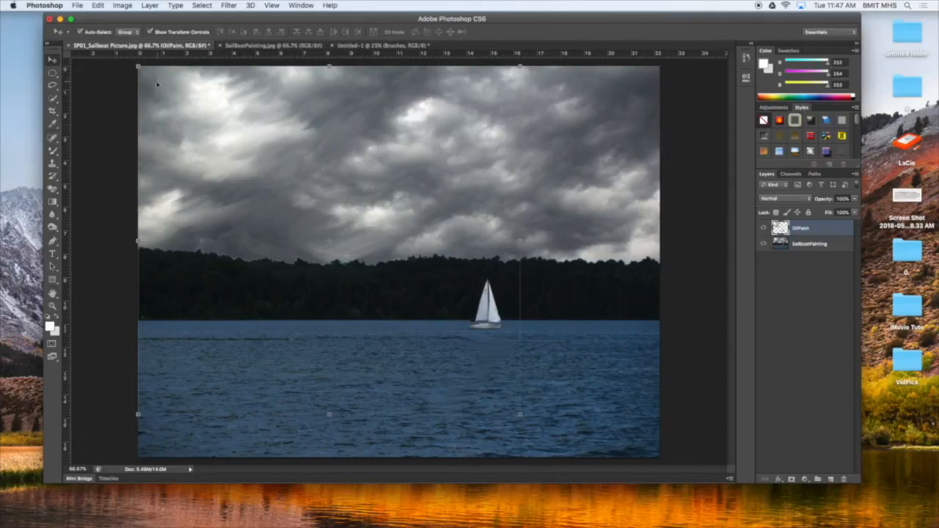
{"action": "left_click", "coordinate": [251, 49]}
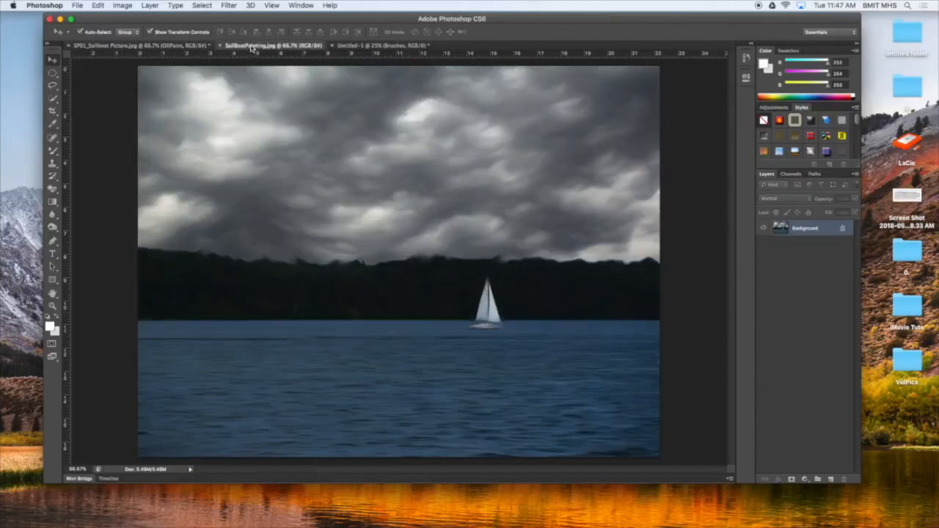